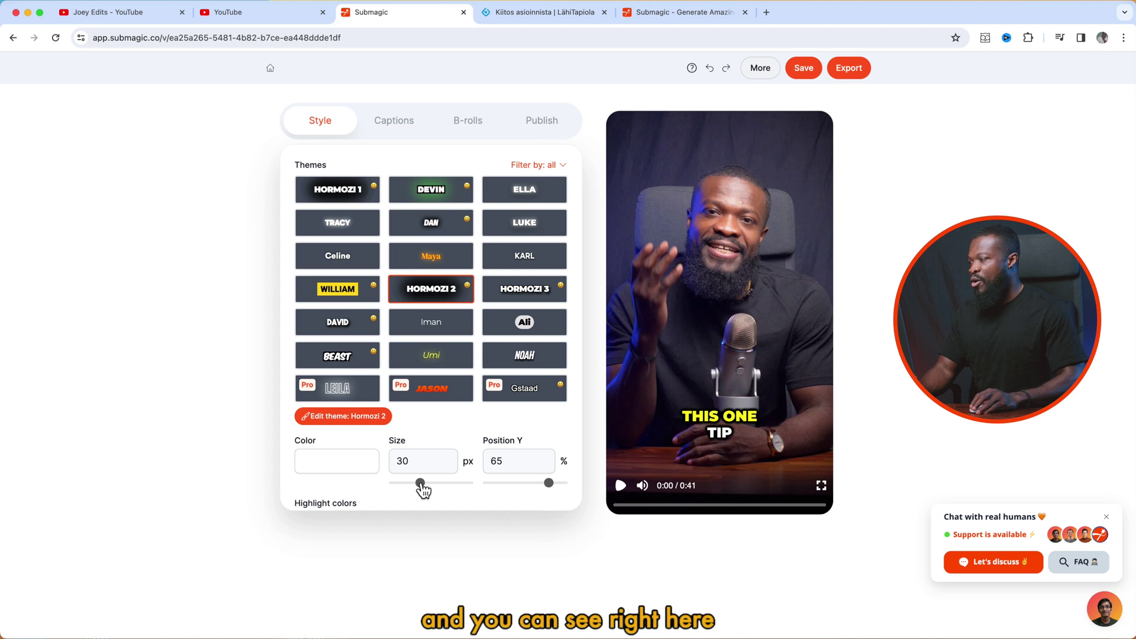
# Set the caption size to 31 px and the Y position to 59%, and play a short preview of the video
pyautogui.moveTo(421, 484)
pyautogui.mouseDown()
pyautogui.moveTo(438, 484)
pyautogui.moveTo(422, 484)
pyautogui.mouseUp()
pyautogui.moveTo(549, 483)
pyautogui.mouseDown()
pyautogui.moveTo(527, 484)
pyautogui.moveTo(545, 484)
pyautogui.mouseUp()
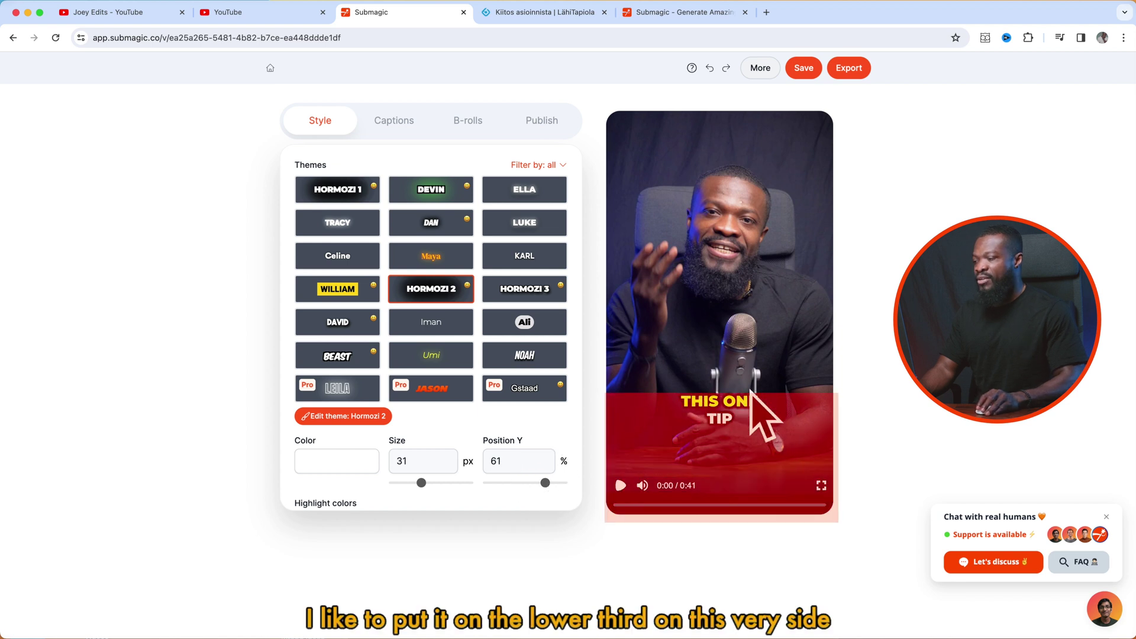
pyautogui.click(620, 485)
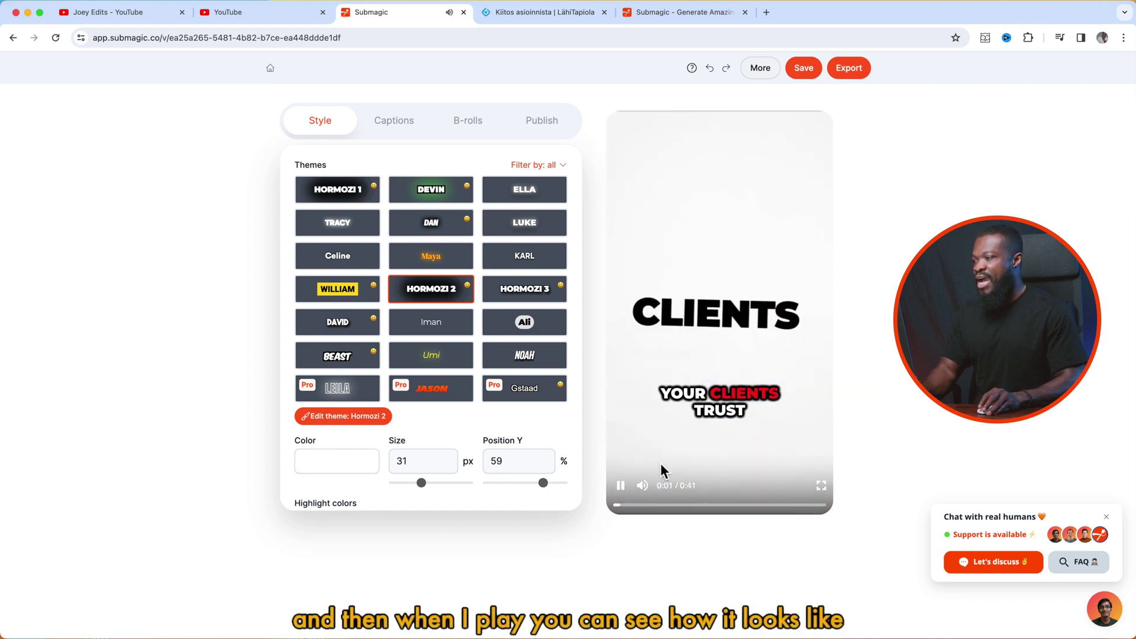
pyautogui.click(625, 487)
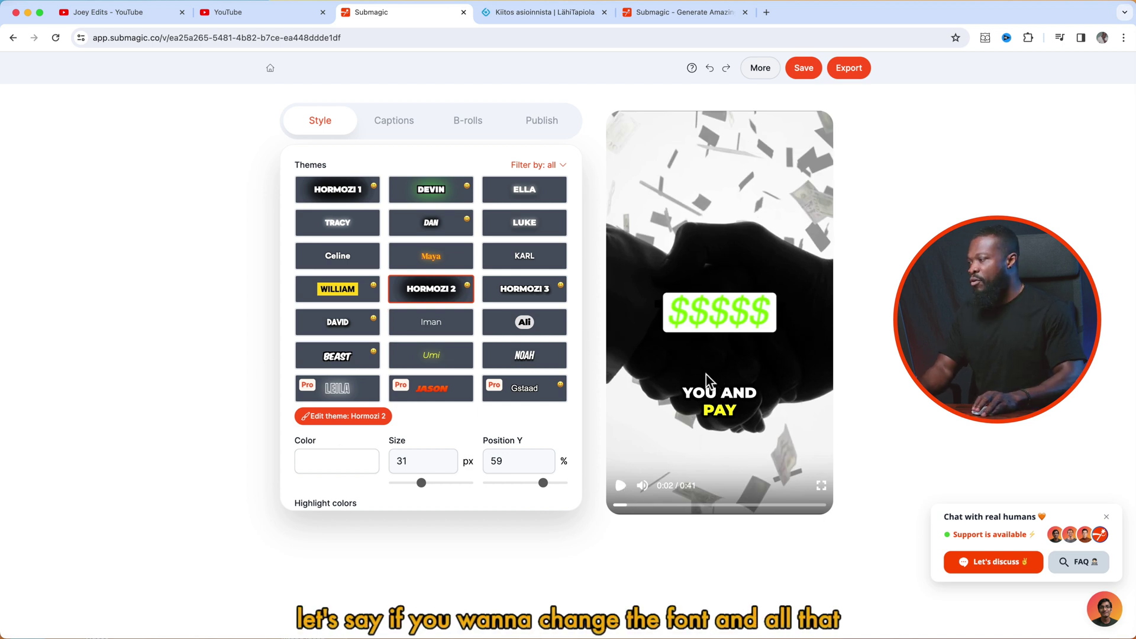
# Create a custom theme from Hormozi 2, keeping the Montserrat font in Heavy weight and the existing caption settings
pyautogui.click(349, 418)
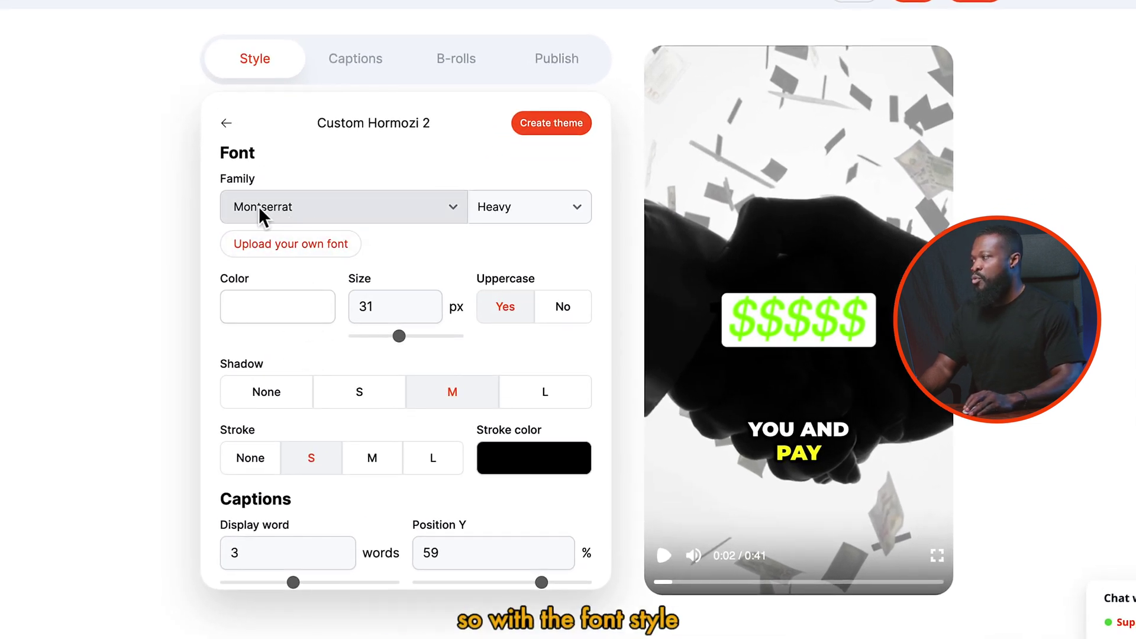
pyautogui.click(546, 212)
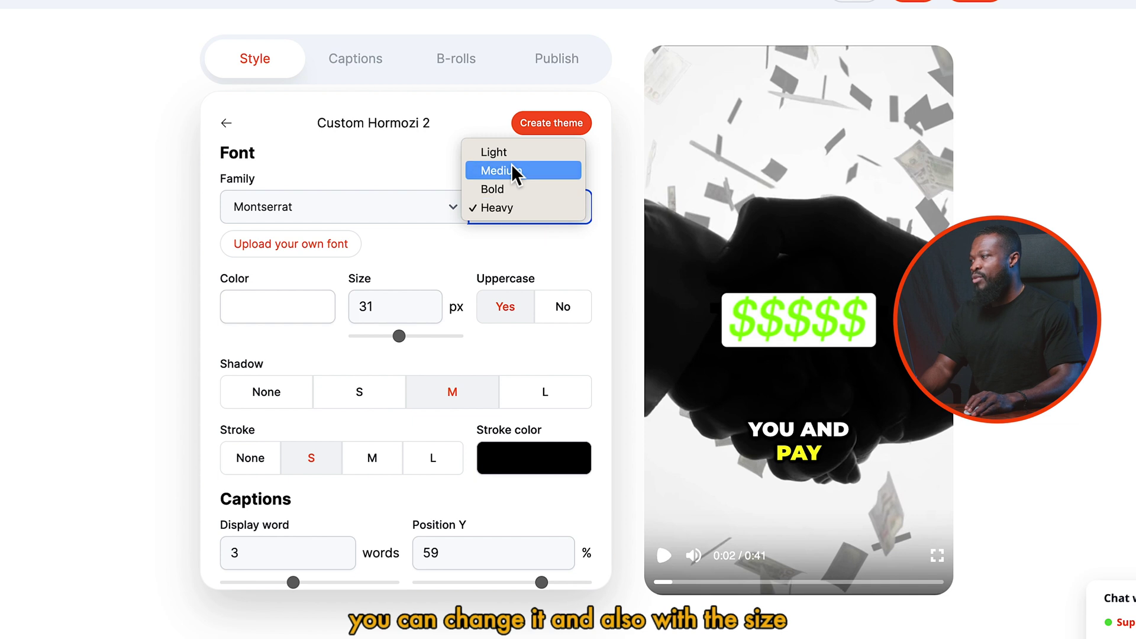
pyautogui.click(519, 209)
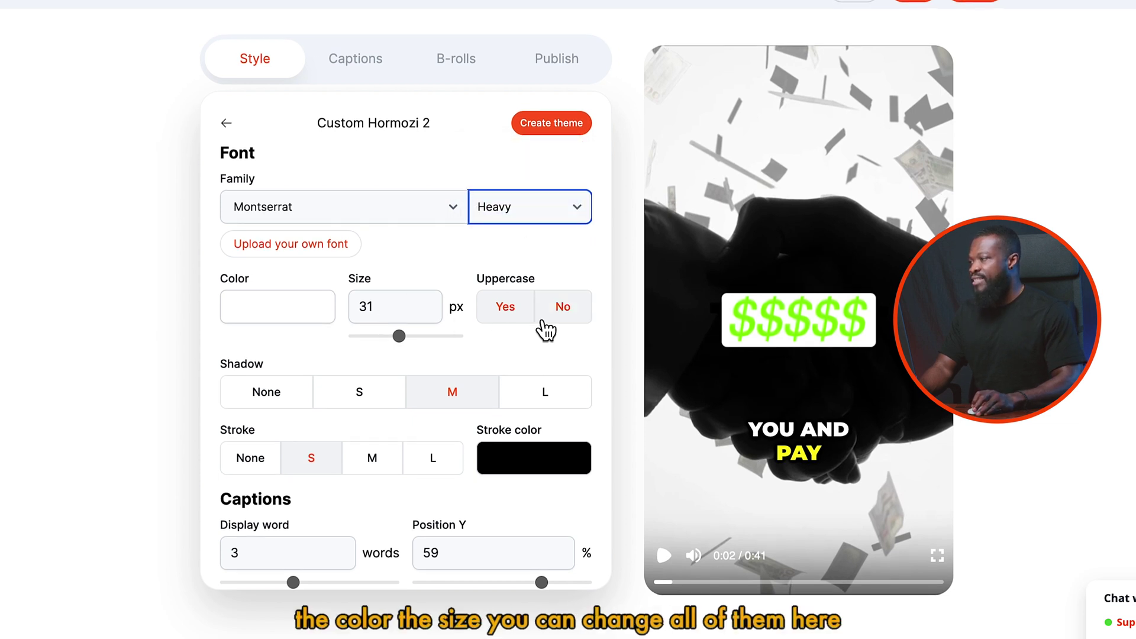
pyautogui.scroll(-1, 416, 349)
pyautogui.scroll(-5, 417, 363)
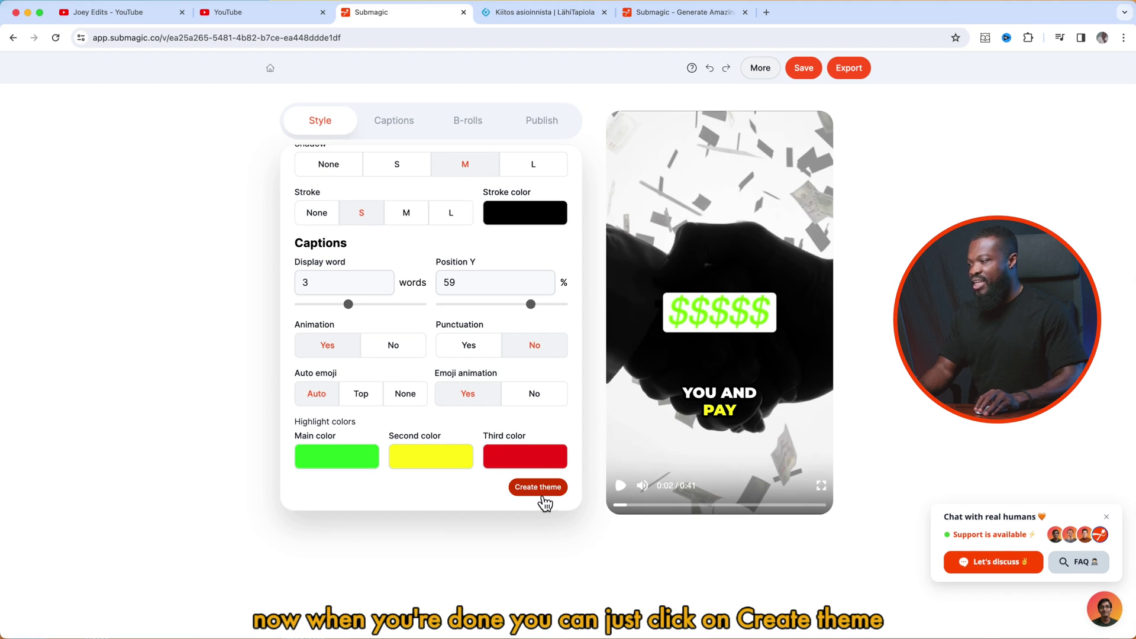
pyautogui.click(542, 487)
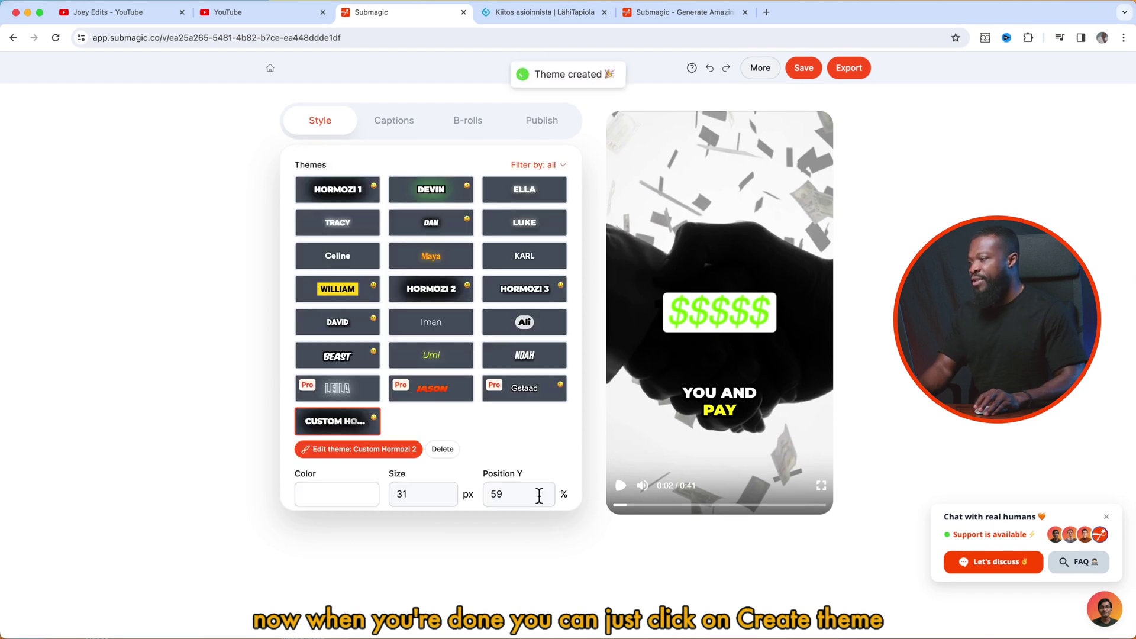
# Add the handshake emoji to the "your clients trust" caption and preview it in the video
pyautogui.click(395, 124)
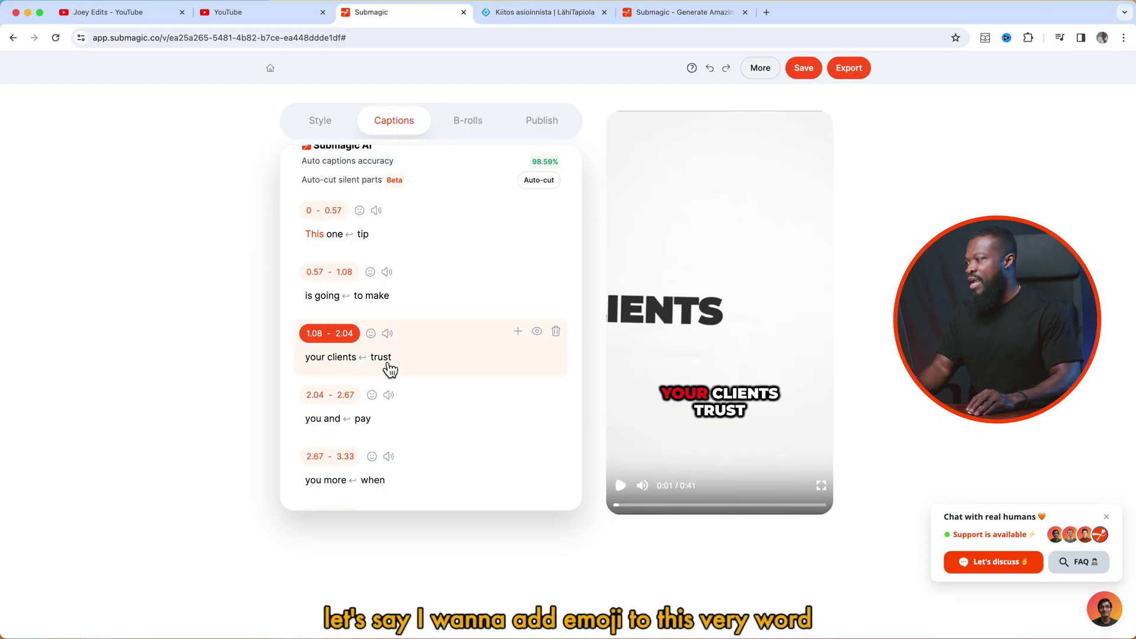
pyautogui.click(371, 334)
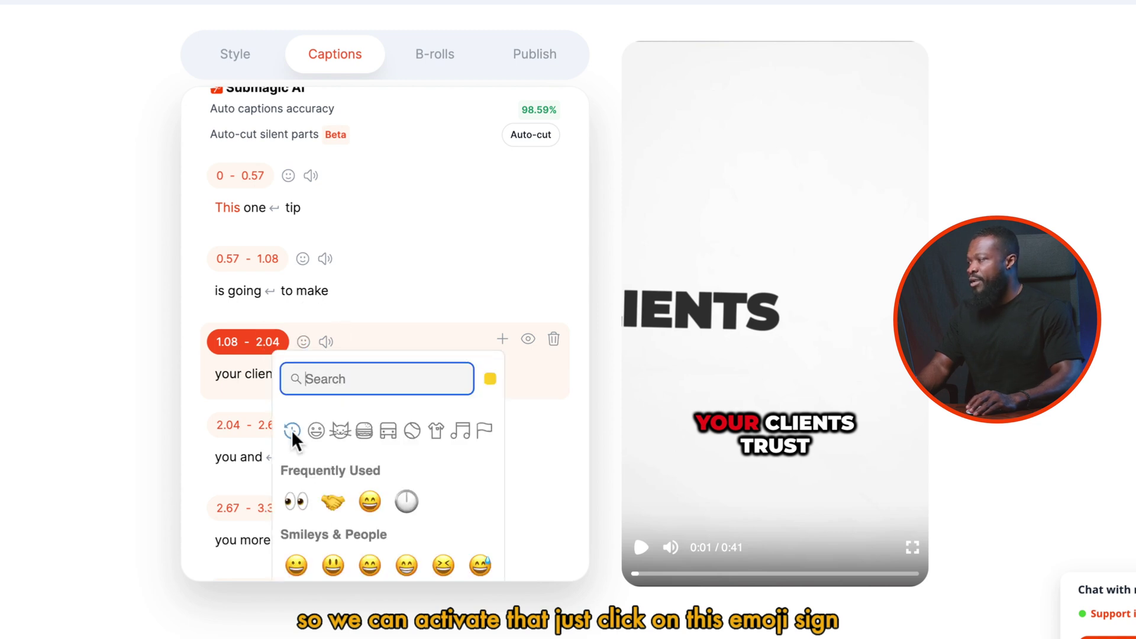
pyautogui.click(340, 504)
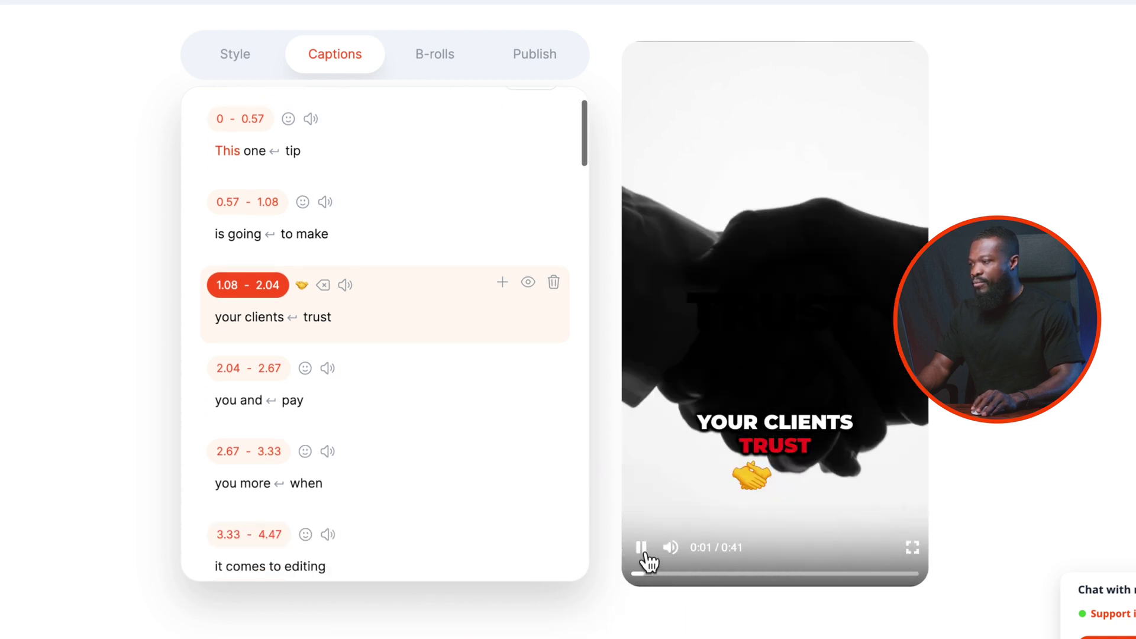
pyautogui.click(642, 573)
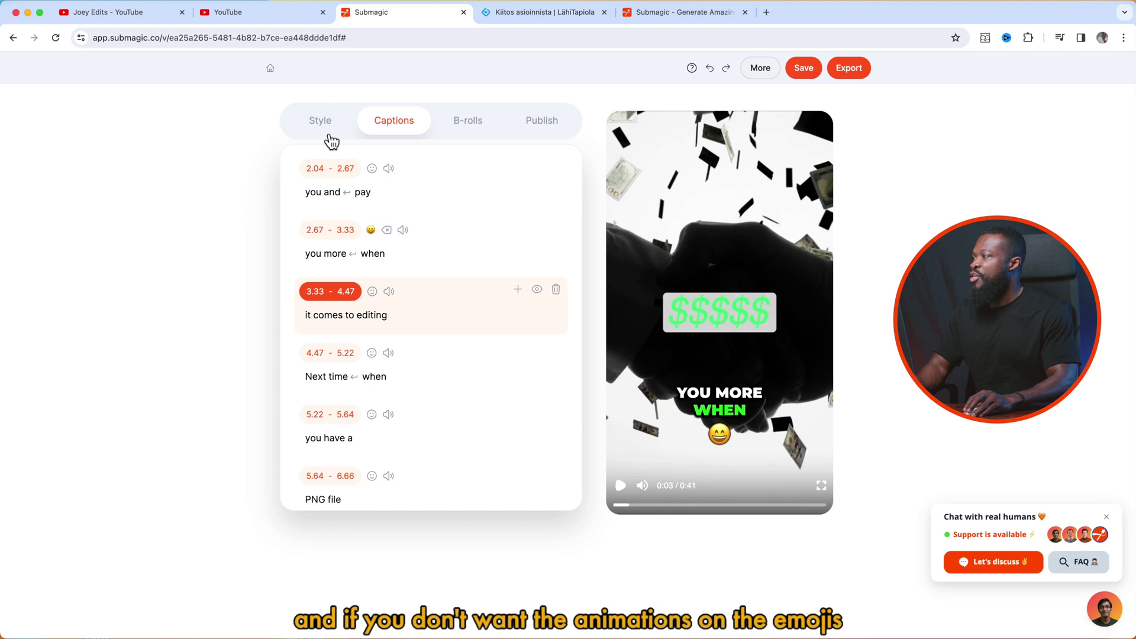
# Create another custom theme from Hormozi 2, trying caption animation off before setting it to Yes
pyautogui.click(325, 124)
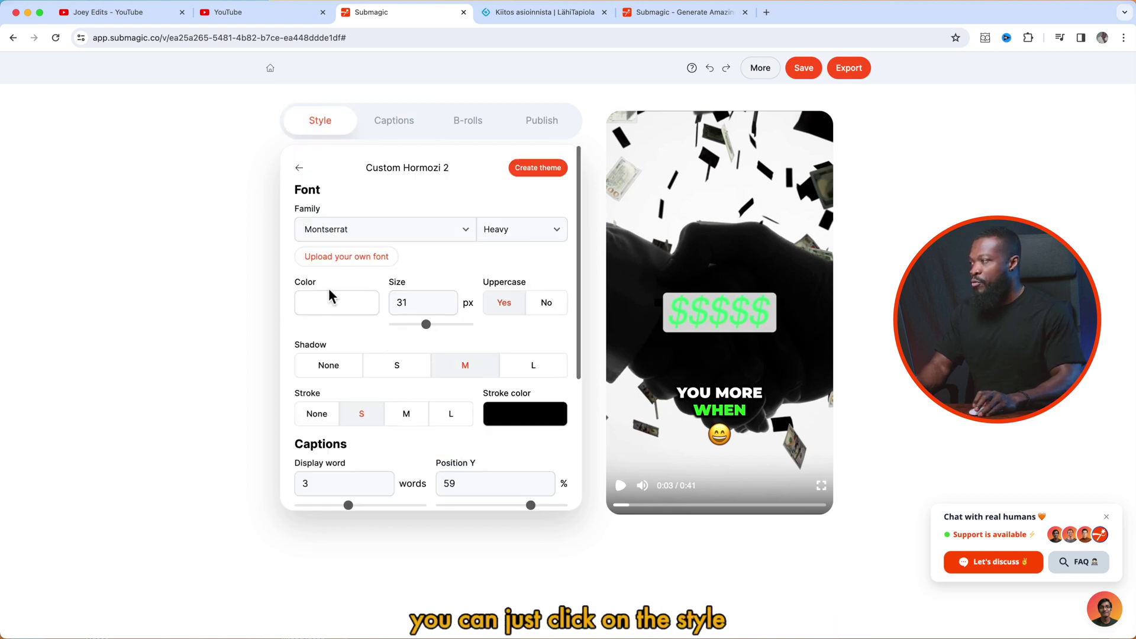
pyautogui.click(298, 169)
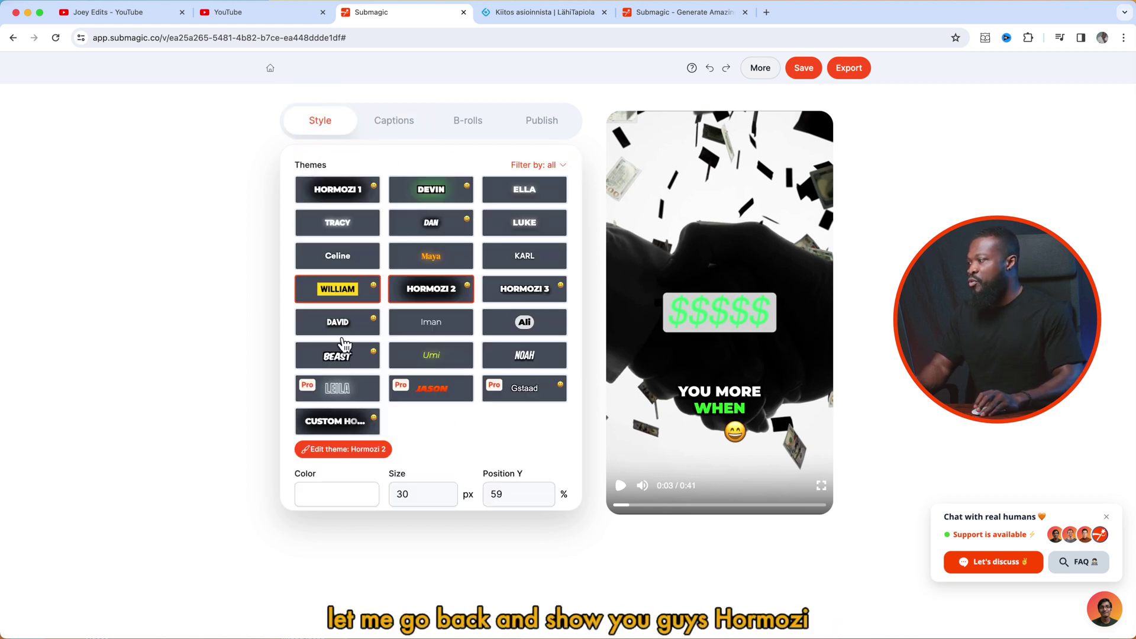
pyautogui.scroll(-1, 337, 355)
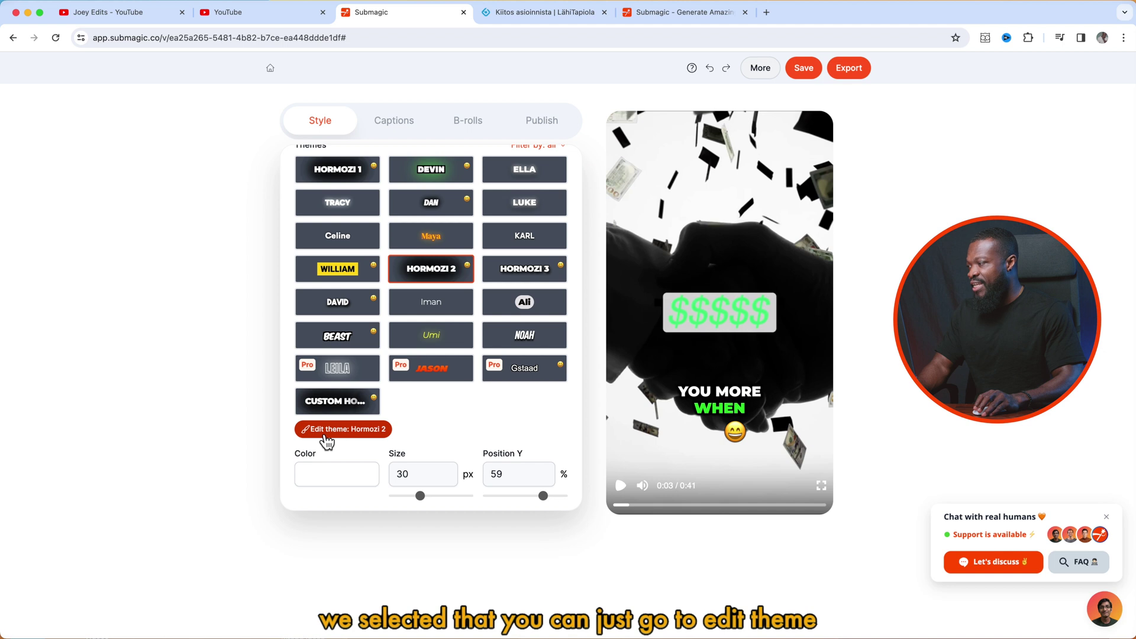
pyautogui.click(327, 436)
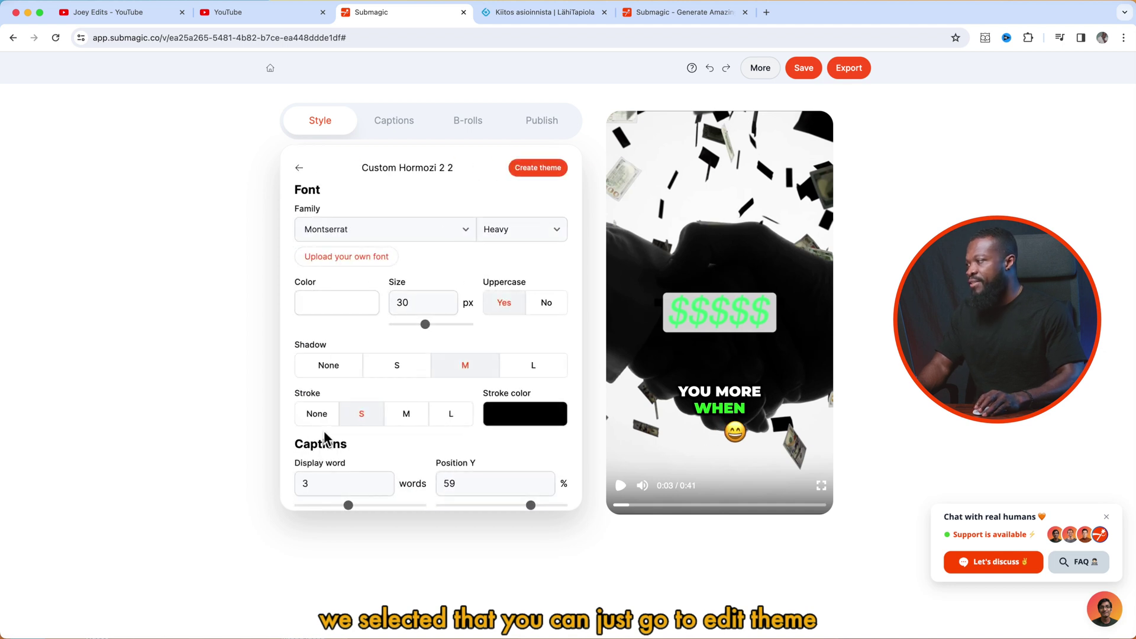
pyautogui.scroll(-3, 355, 382)
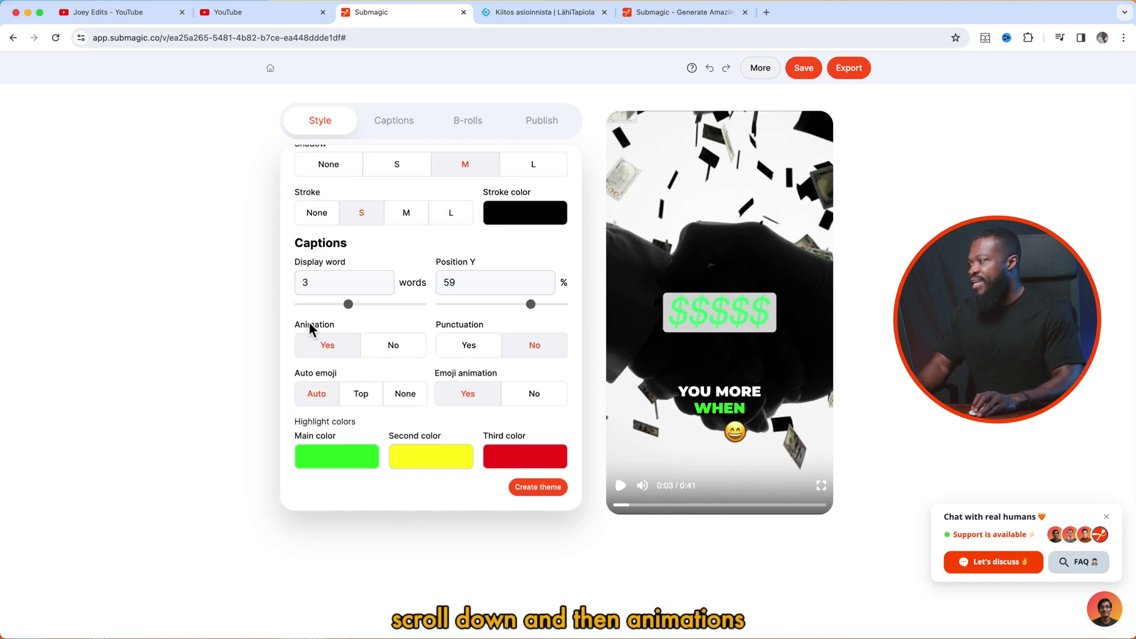
pyautogui.click(382, 352)
pyautogui.click(401, 359)
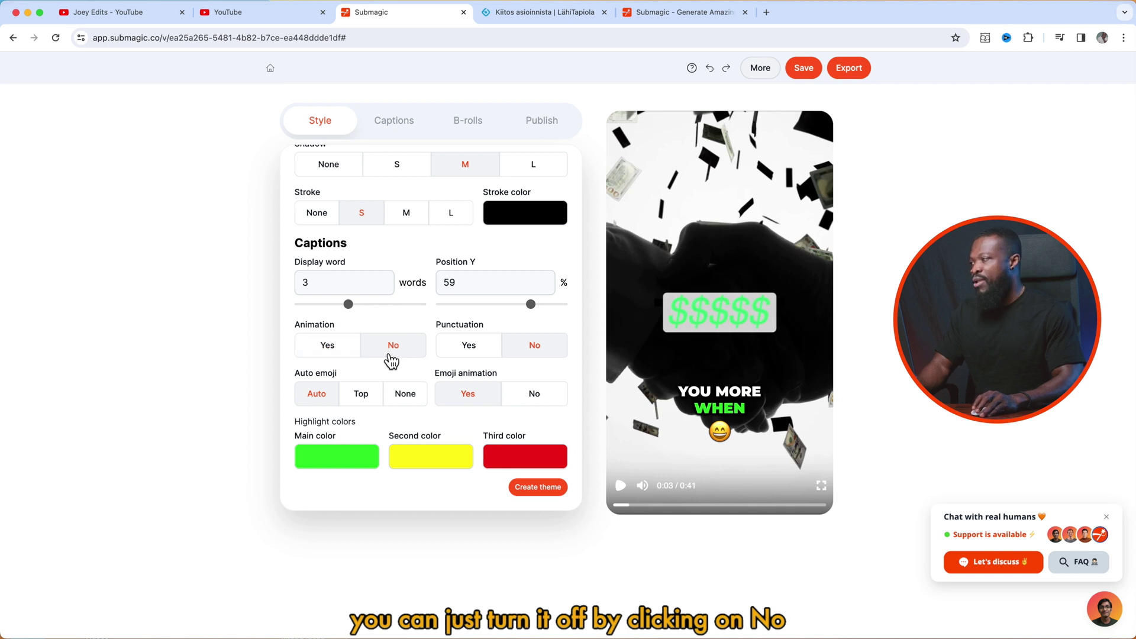
pyautogui.click(334, 349)
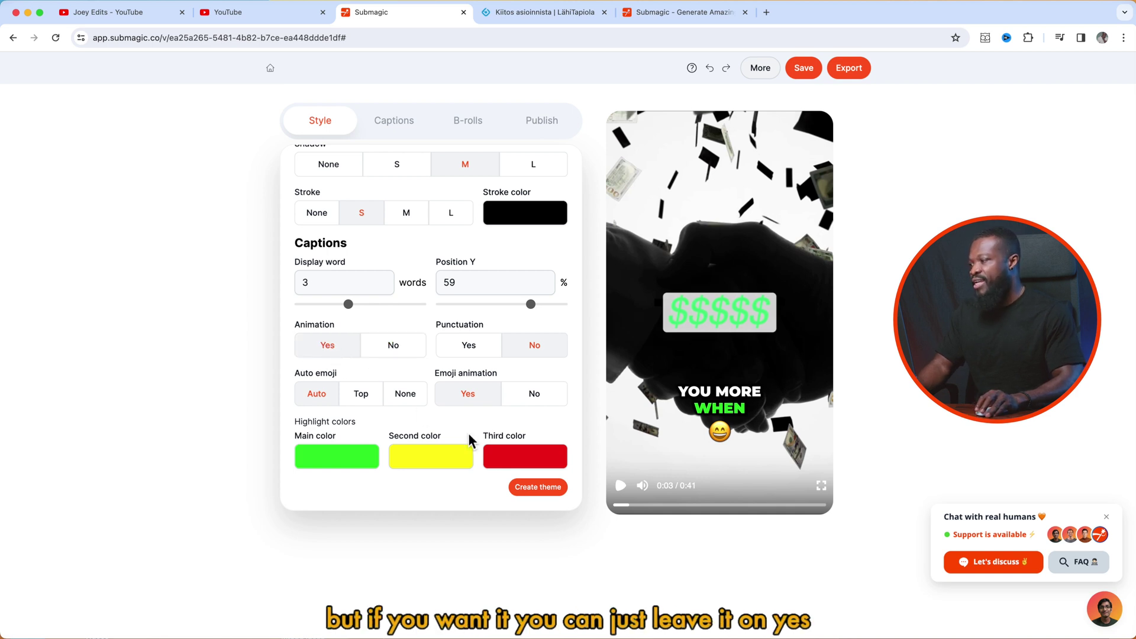
pyautogui.click(538, 487)
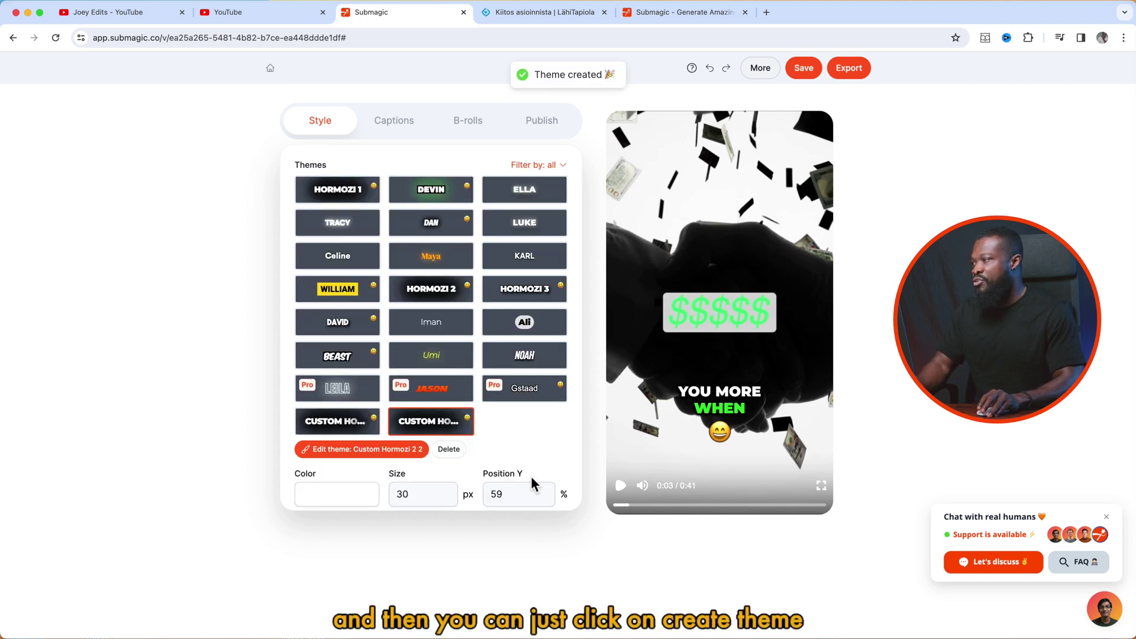
# Delete the ending of the word "make" in the "is going to make" caption and retype it as "make"
pyautogui.click(426, 118)
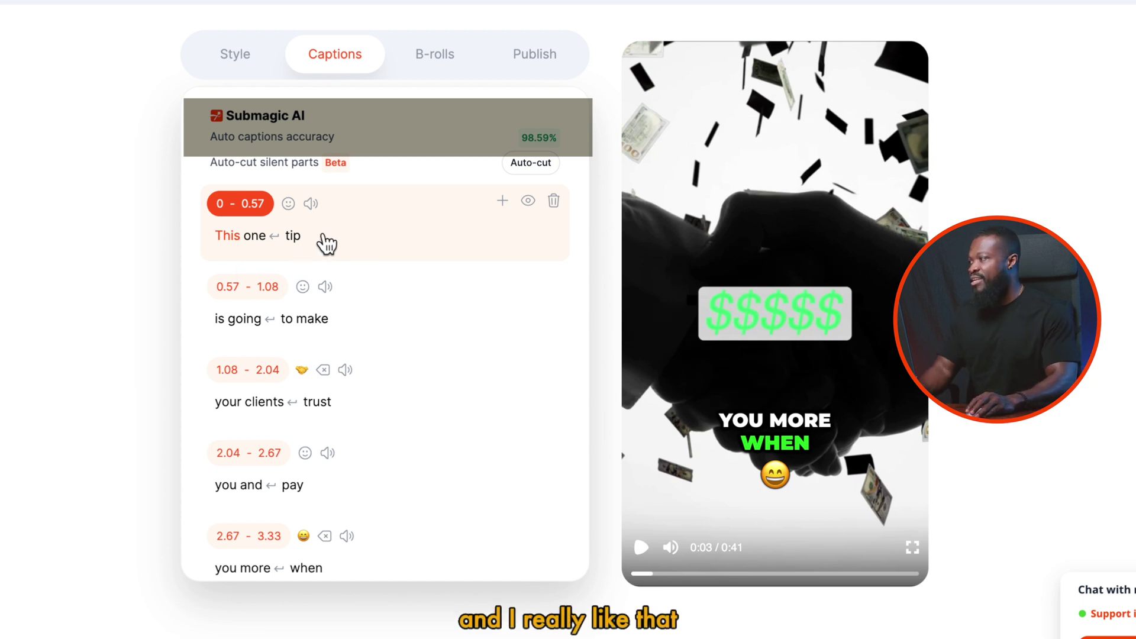
pyautogui.click(324, 323)
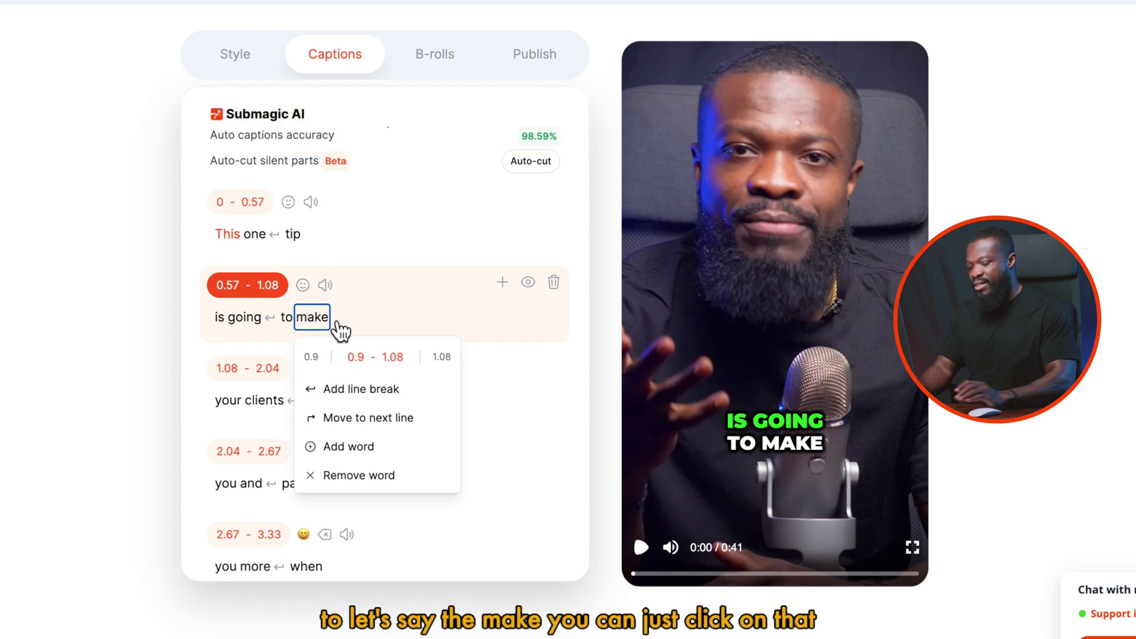
pyautogui.press('BackSpace')
pyautogui.press('BackSpace')
pyautogui.write('k')
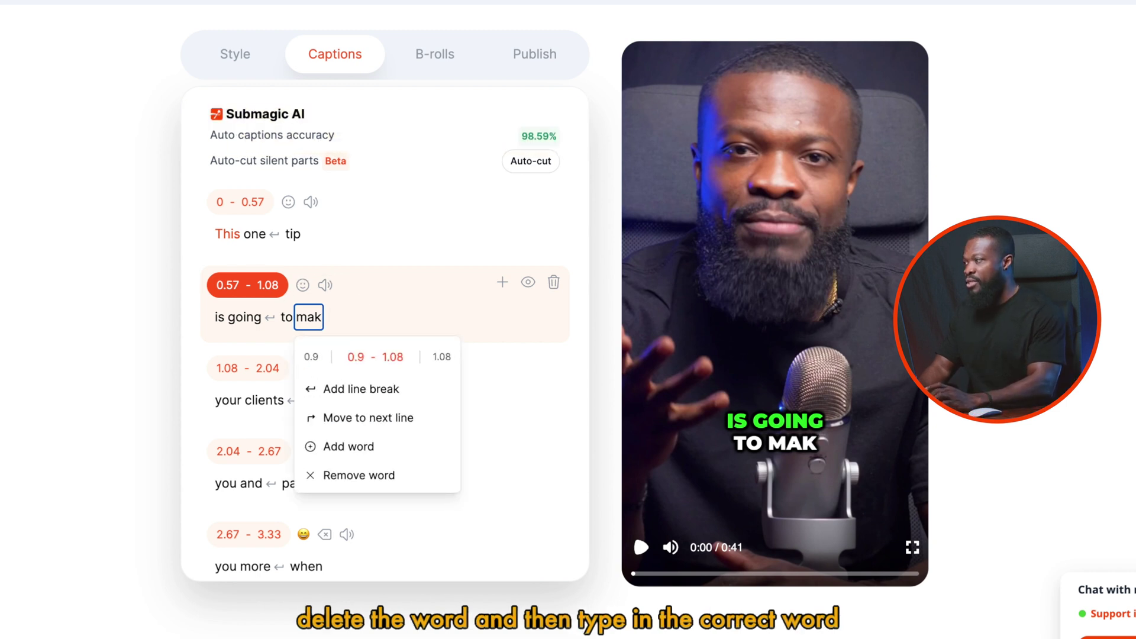
pyautogui.write('e')
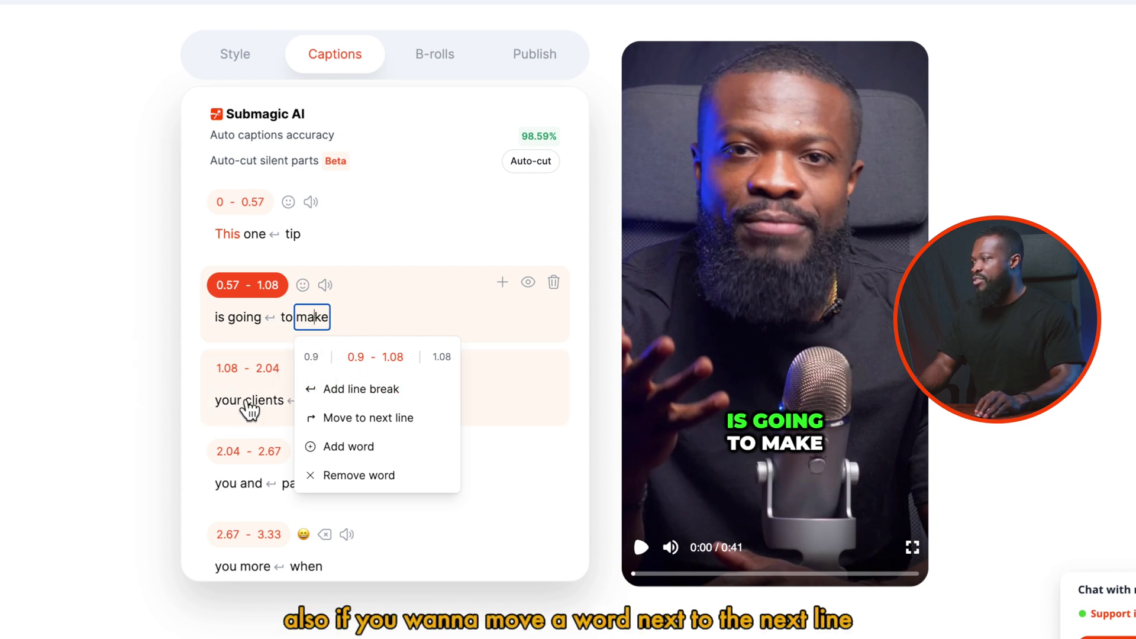
# Try moving the word "make" to the following caption line and adding an empty caption after "is going to"
pyautogui.click(376, 434)
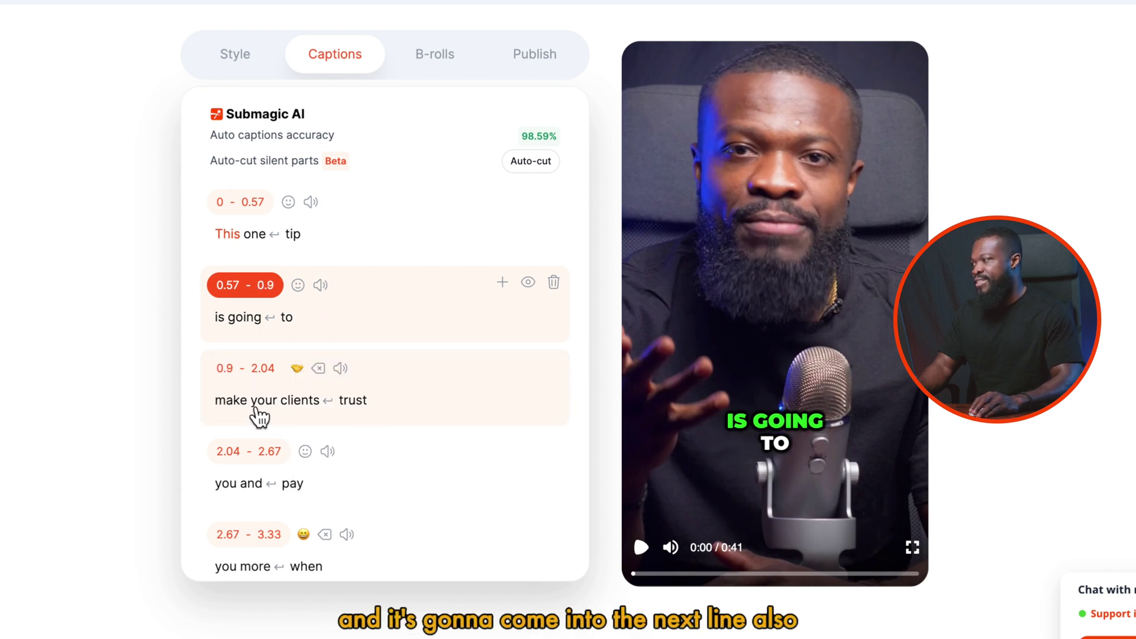
pyautogui.click(512, 284)
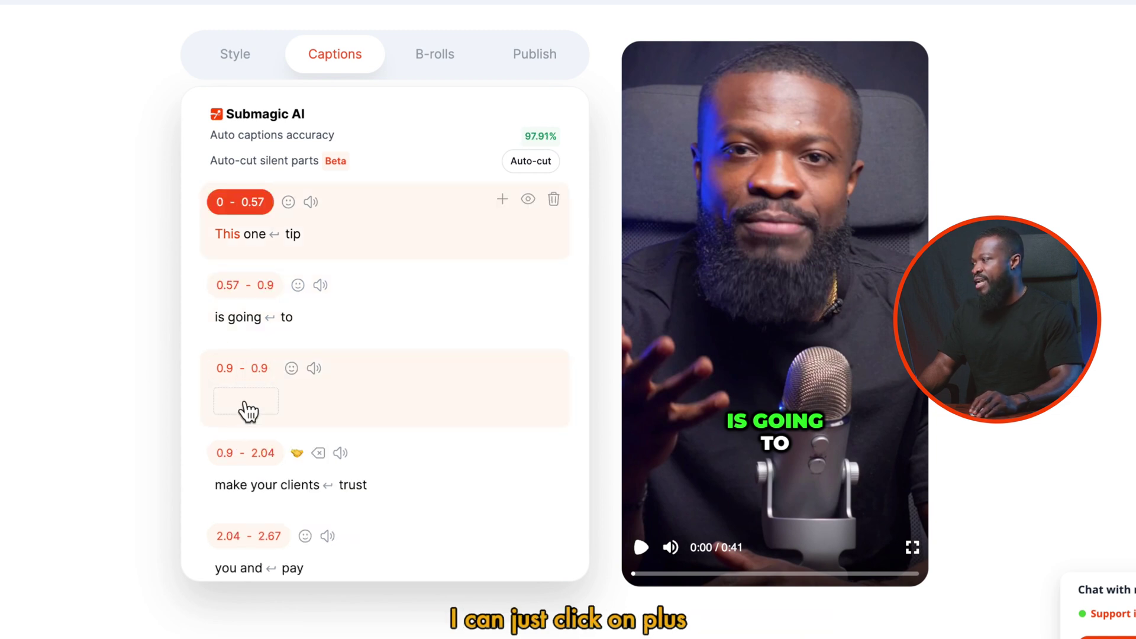
pyautogui.click(267, 412)
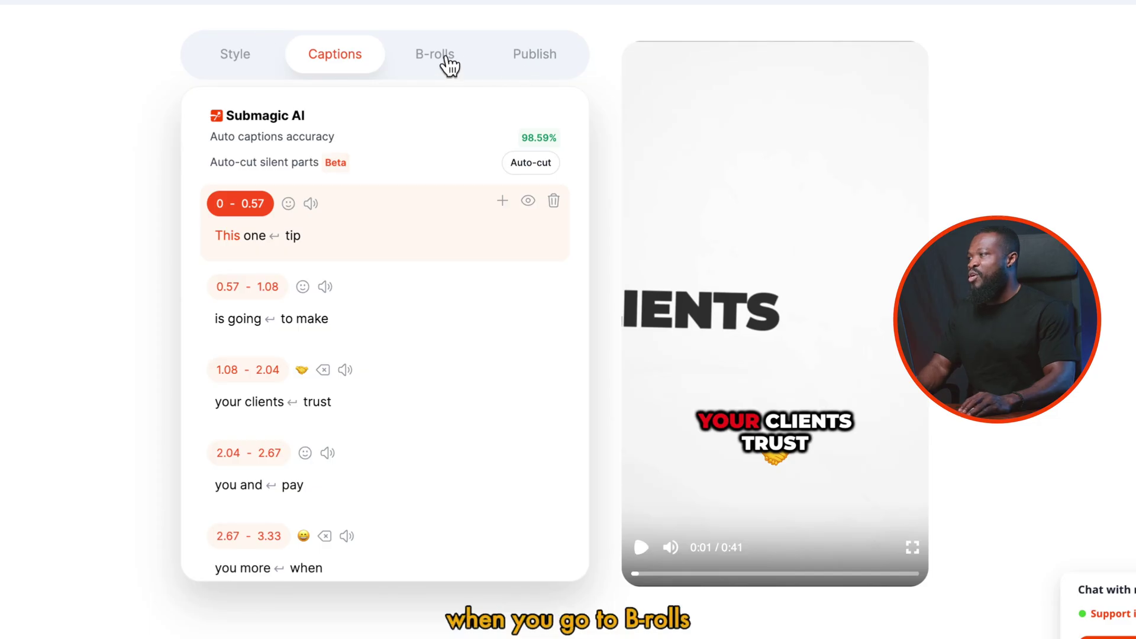
# Open the B-roll video library for the 36.6 - 40.89 segment, "It's these little things that shows your clients that you care"
pyautogui.click(448, 64)
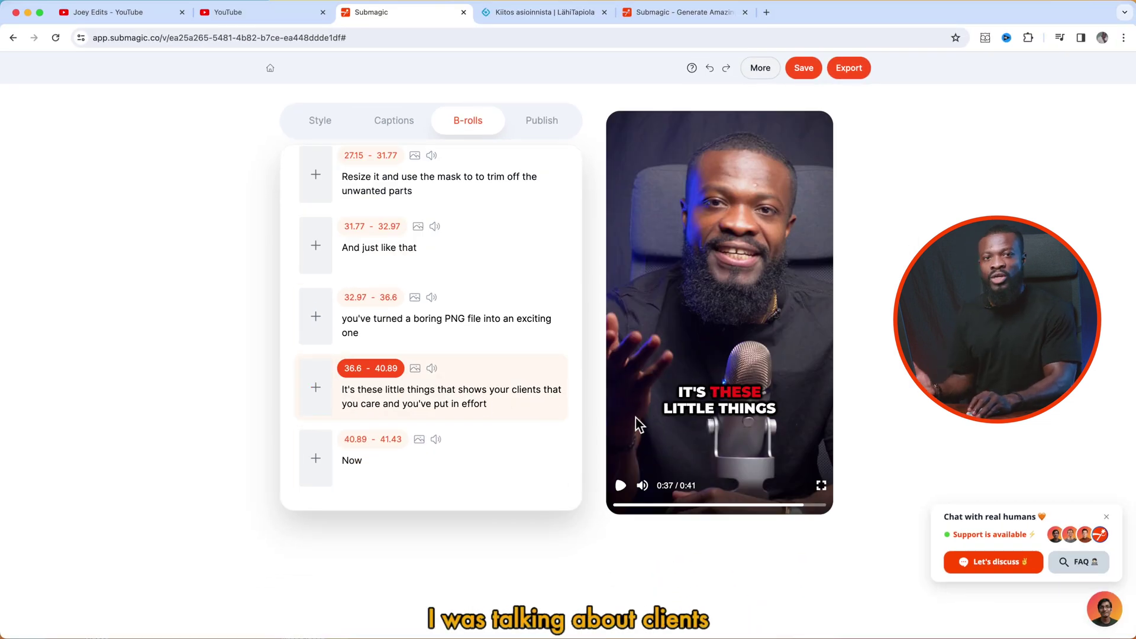
pyautogui.click(324, 391)
pyautogui.scroll(-5, 367, 432)
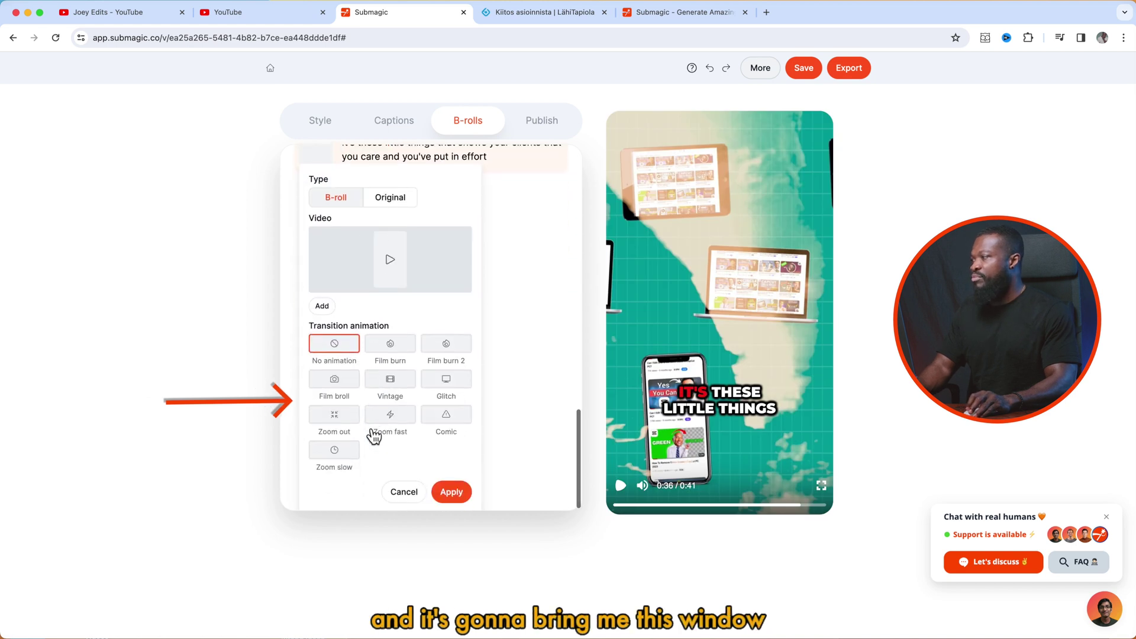
pyautogui.scroll(1, 359, 270)
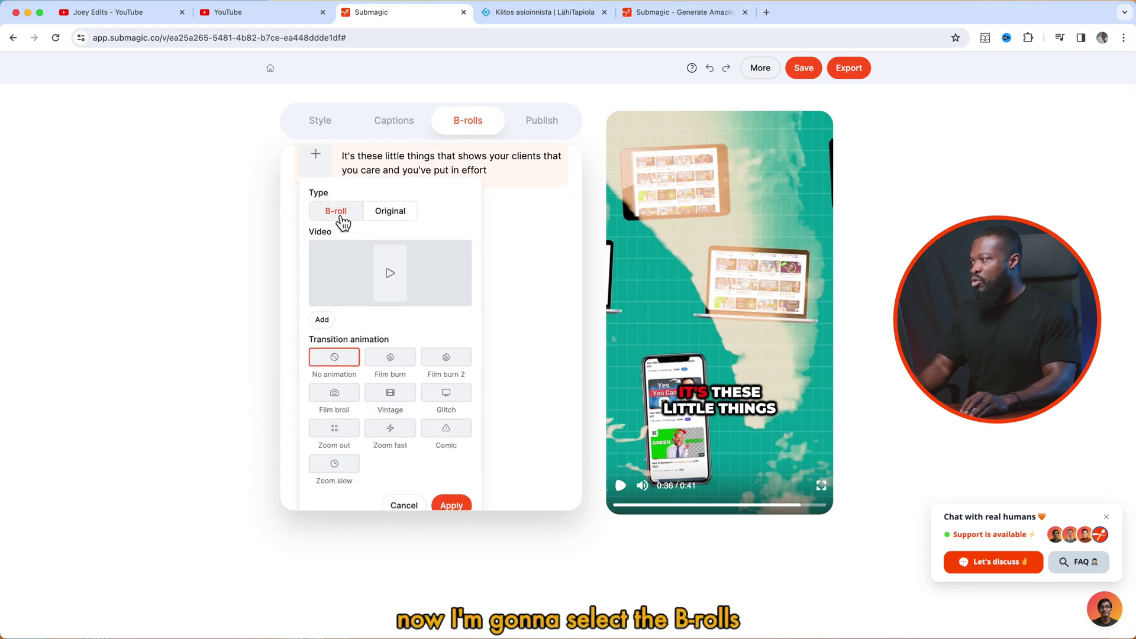
pyautogui.click(391, 276)
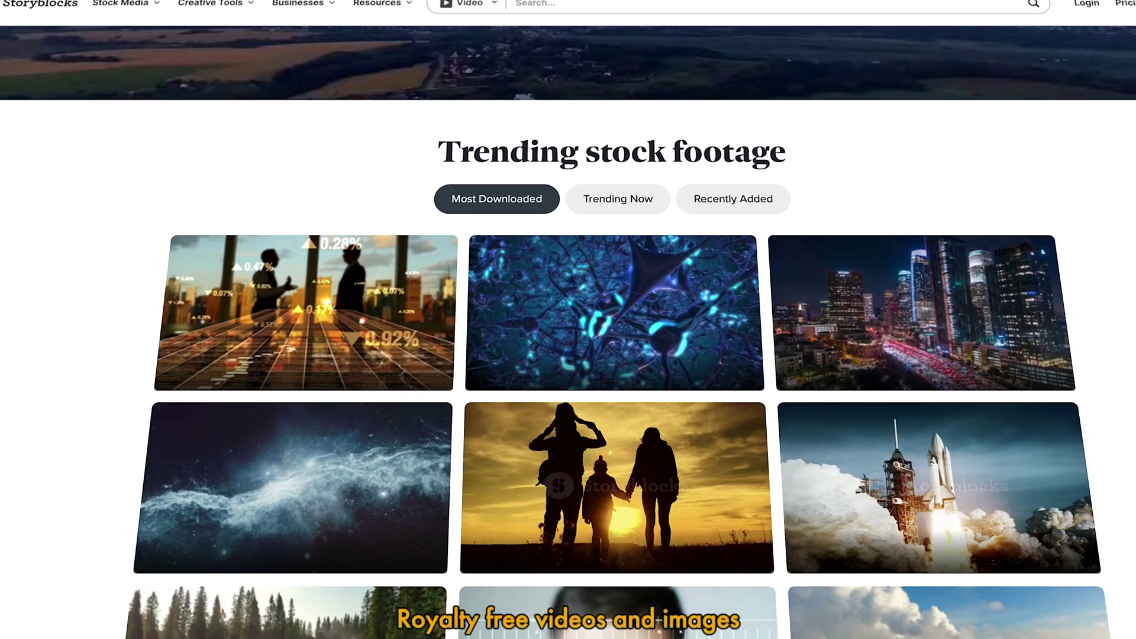
pyautogui.scroll(-5, 568, 355)
pyautogui.moveTo(499, 345)
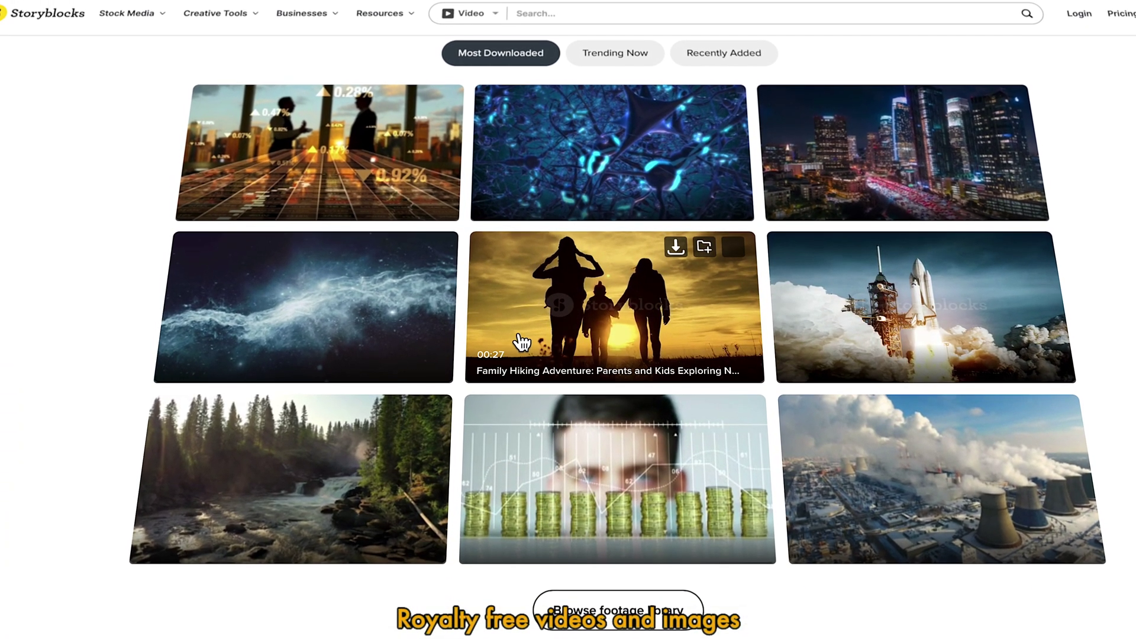
pyautogui.moveTo(867, 339)
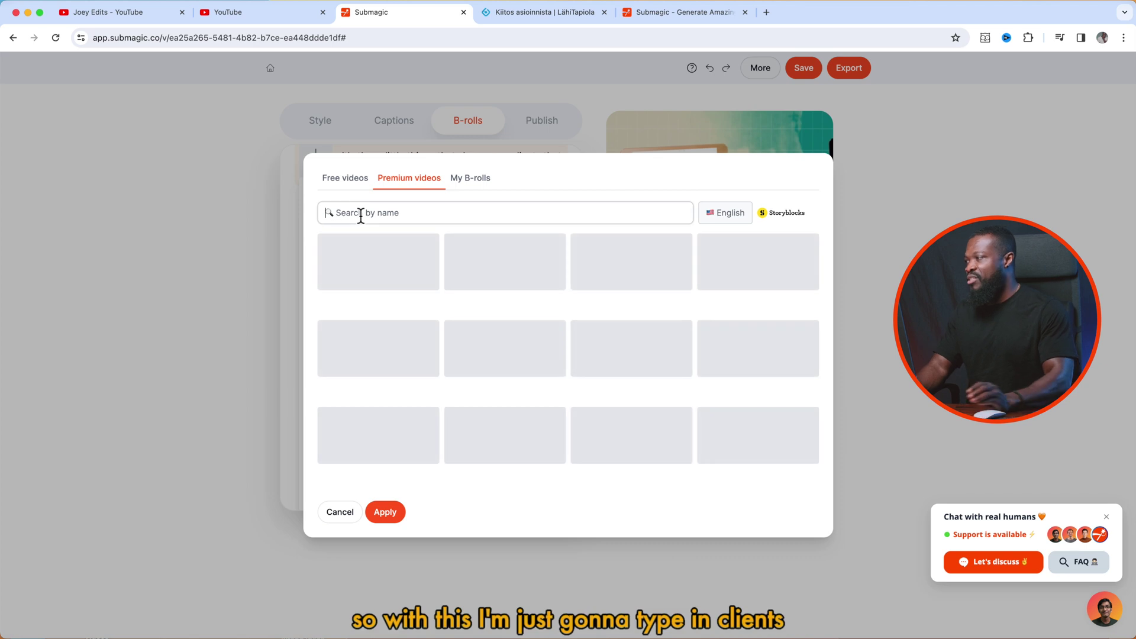
# Search the premium videos for "clients" and try out three of the business-meeting clips
pyautogui.write('clients')
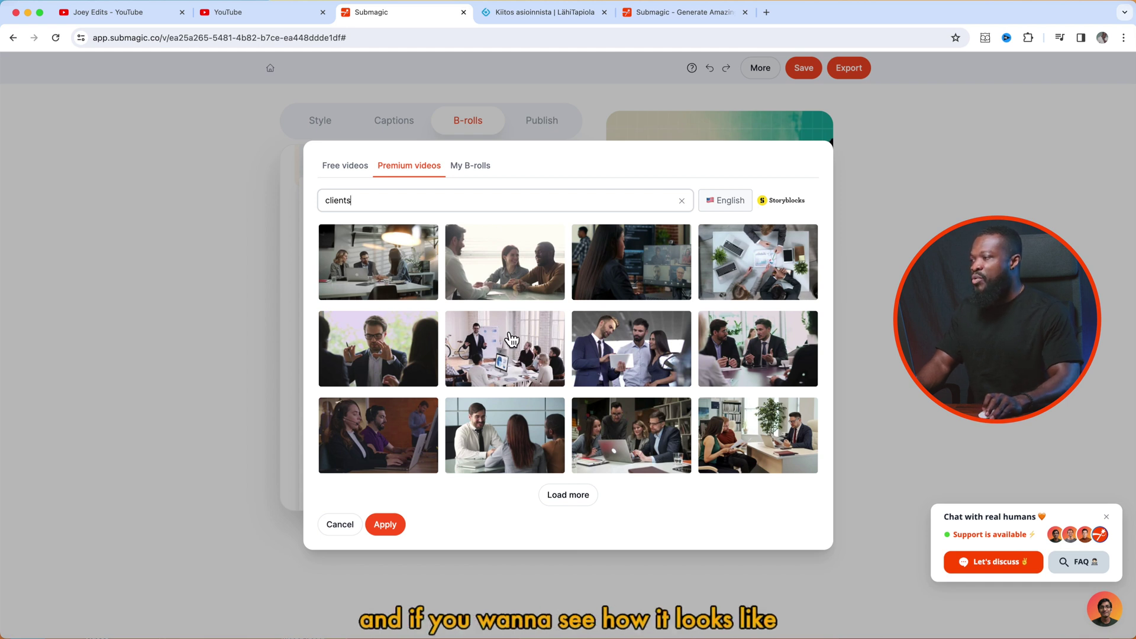
pyautogui.click(486, 355)
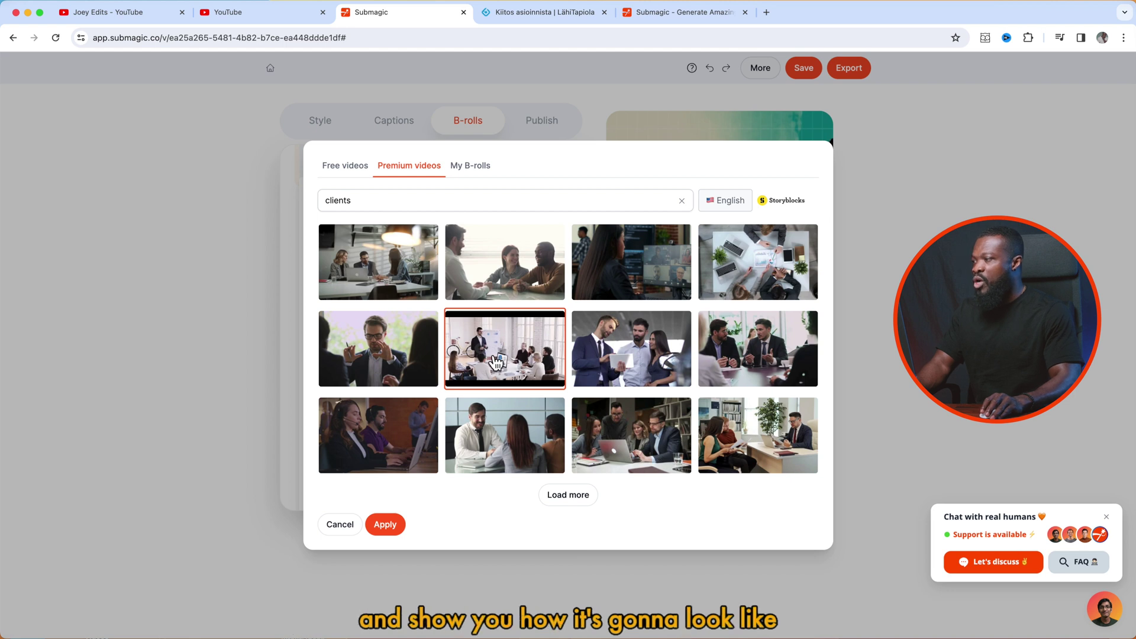
pyautogui.click(634, 365)
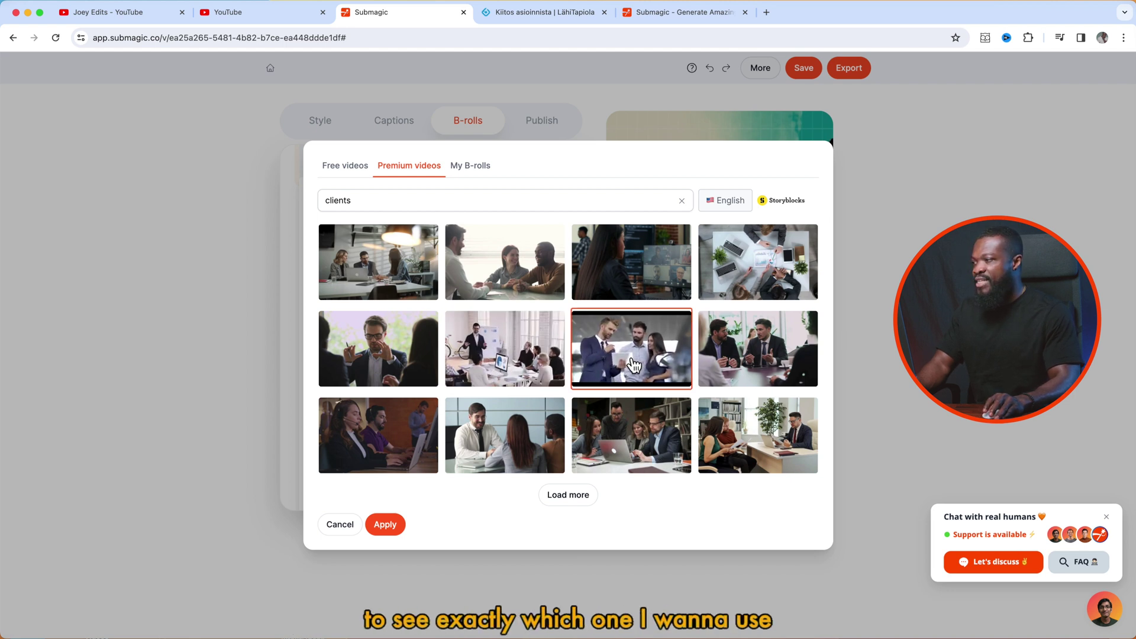
pyautogui.click(414, 357)
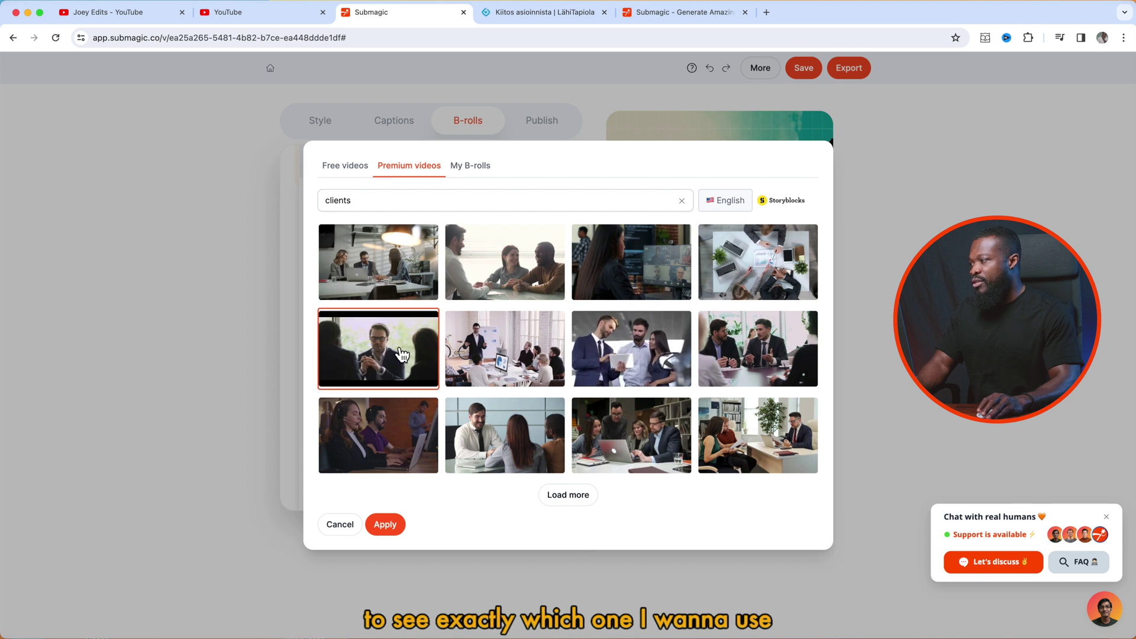
# Load more "clients" clips, compare them, and apply the one of a man facing a seated couple by a bright window
pyautogui.click(575, 501)
pyautogui.scroll(-5, 533, 371)
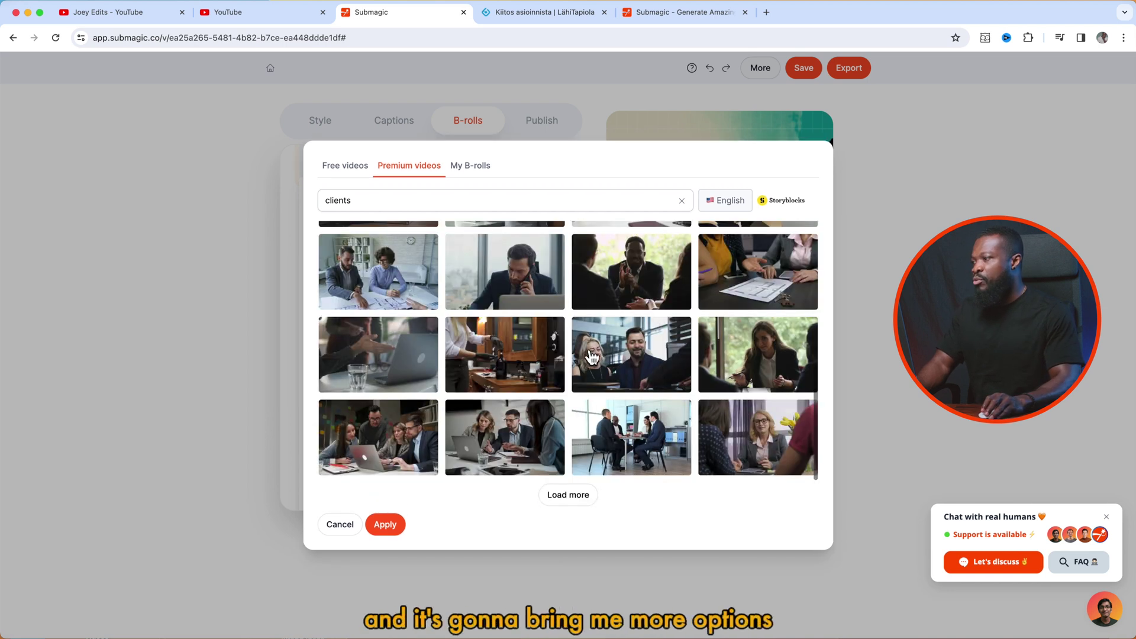
pyautogui.click(626, 359)
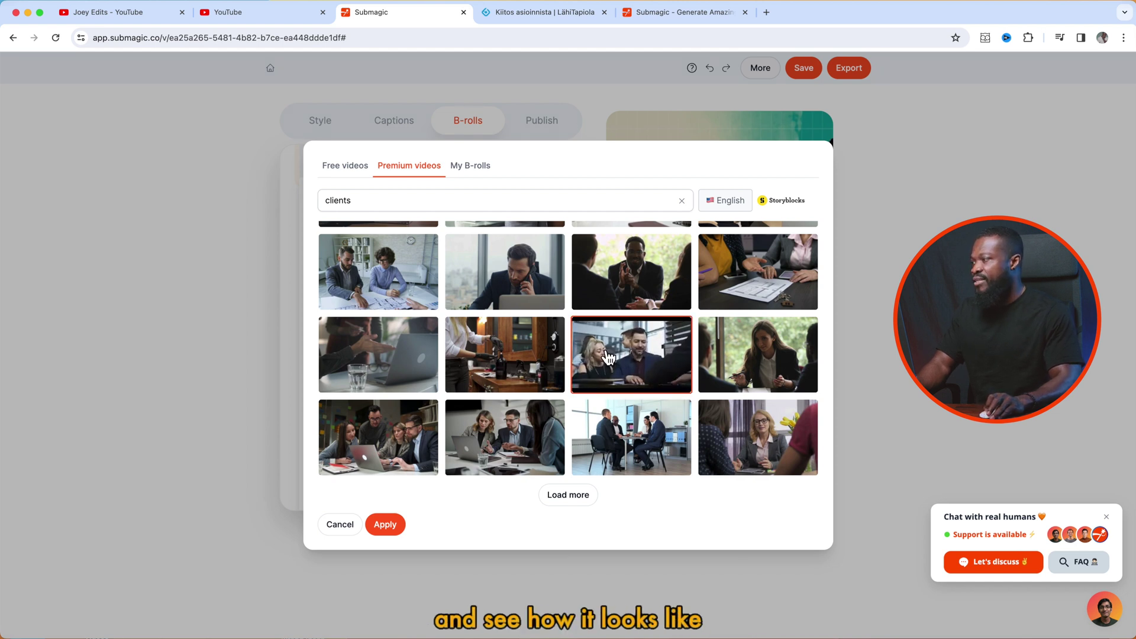
pyautogui.scroll(4, 496, 274)
pyautogui.click(527, 263)
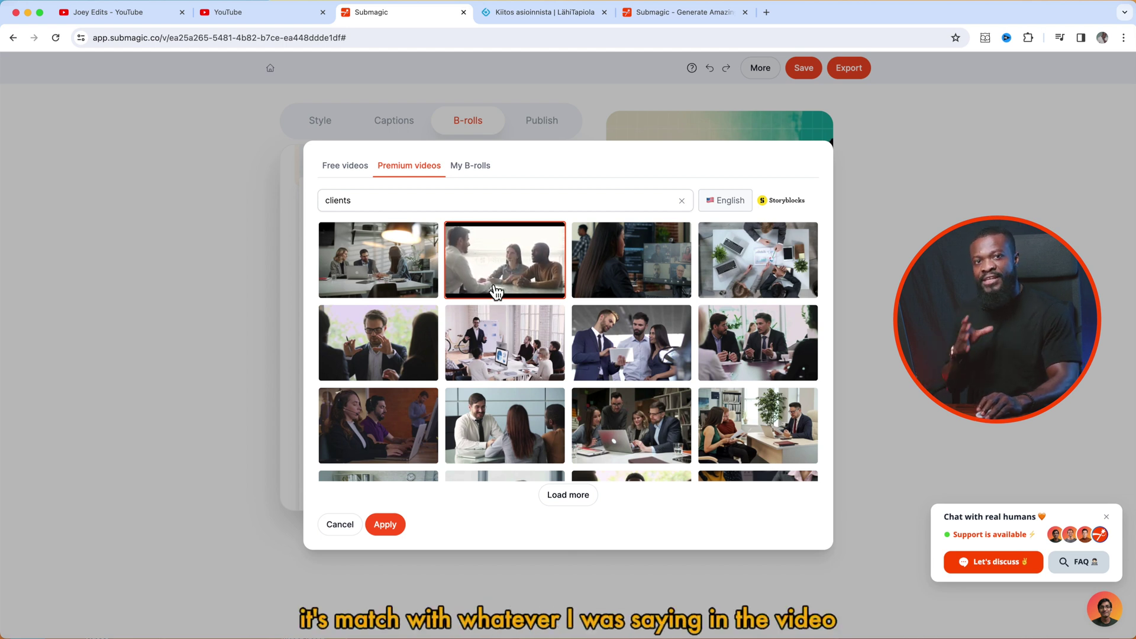
pyautogui.click(385, 524)
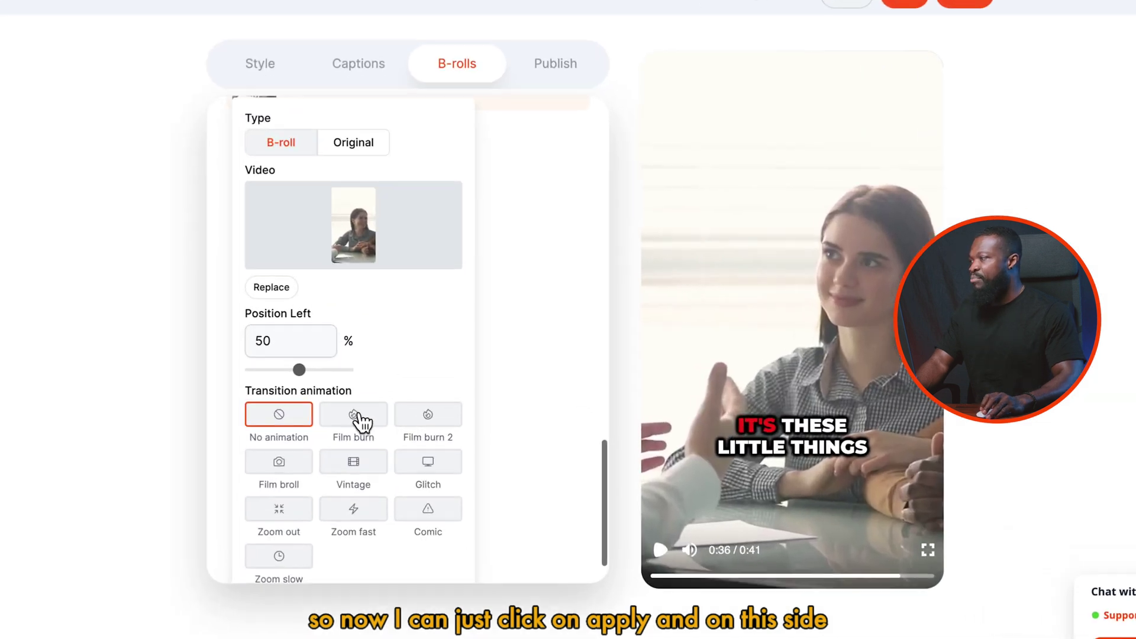
# Try the Film burn transition animation on the new B-roll and play it back in the preview
pyautogui.scroll(1, 411, 381)
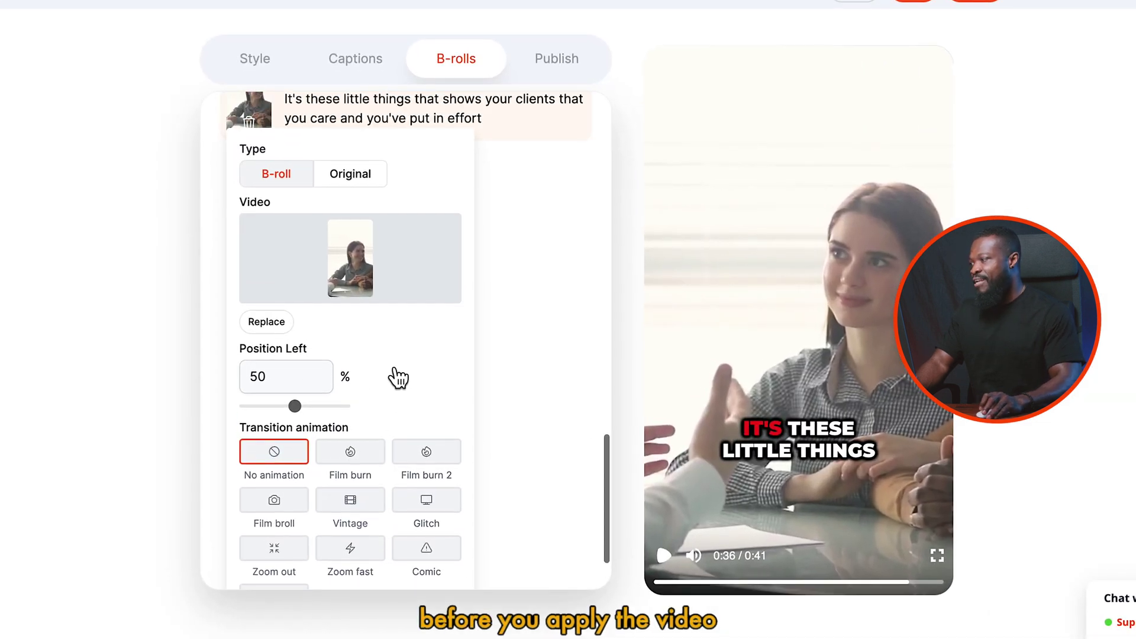
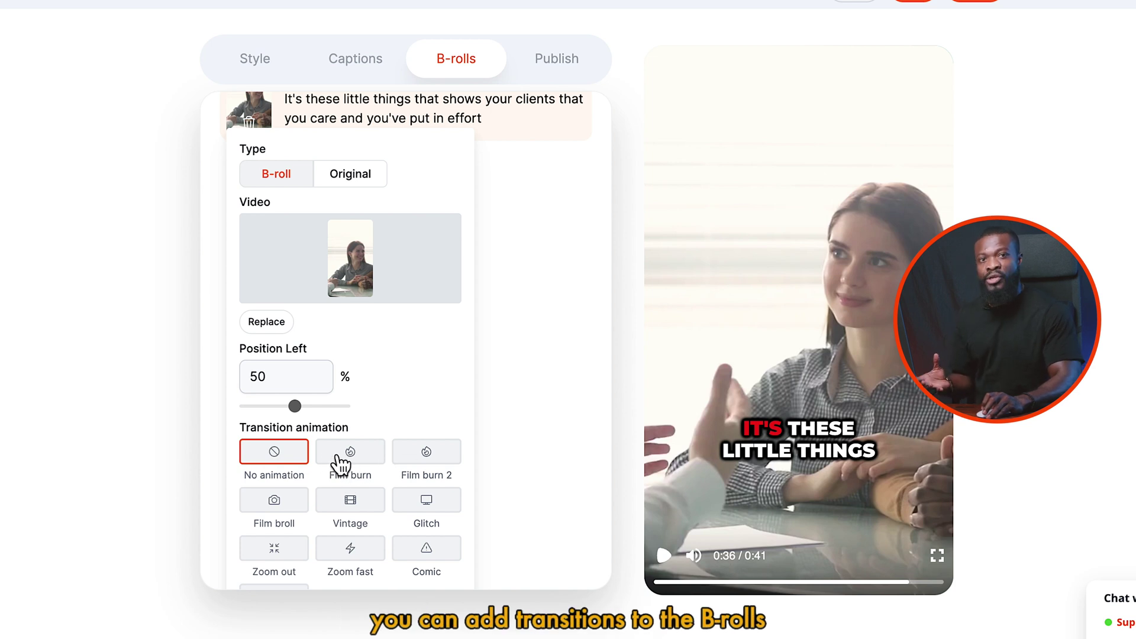
pyautogui.click(360, 459)
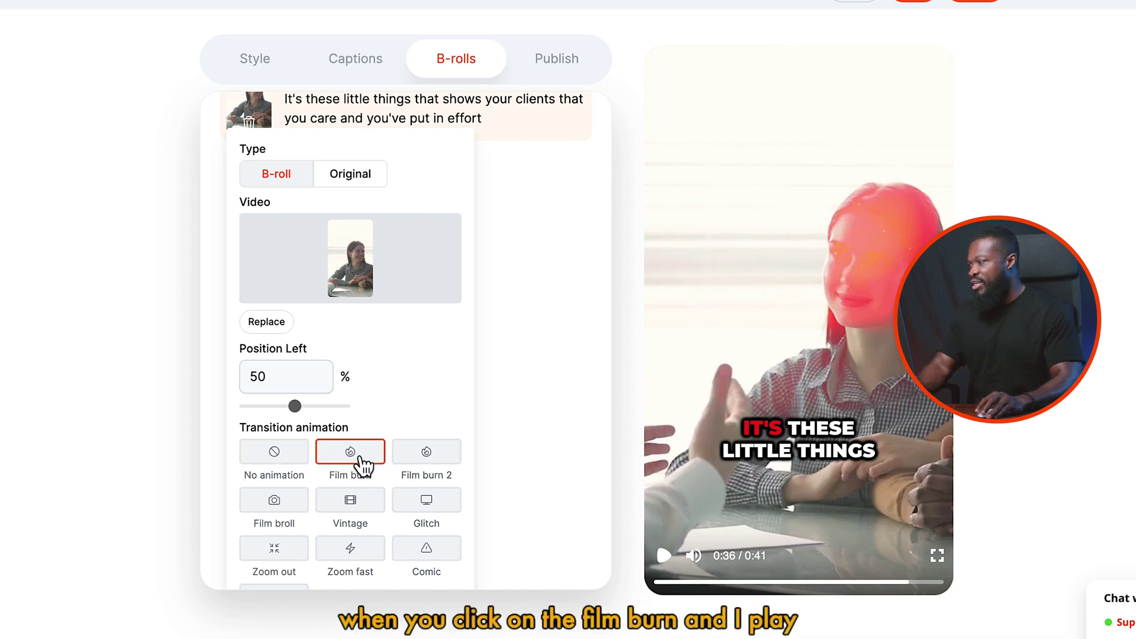
pyautogui.click(664, 556)
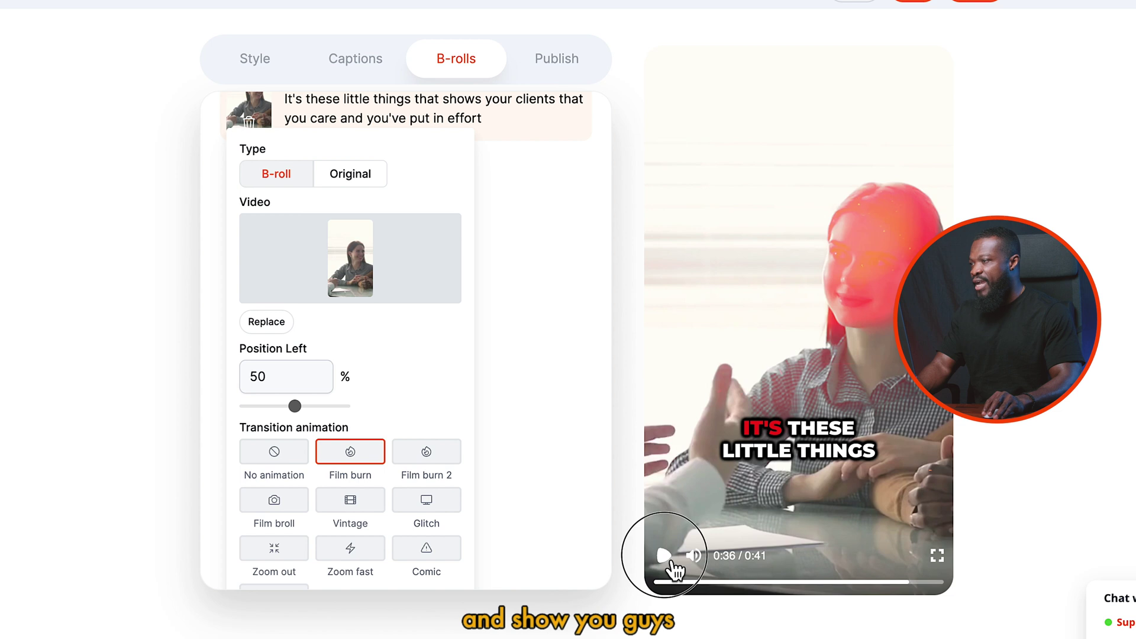
pyautogui.click(911, 583)
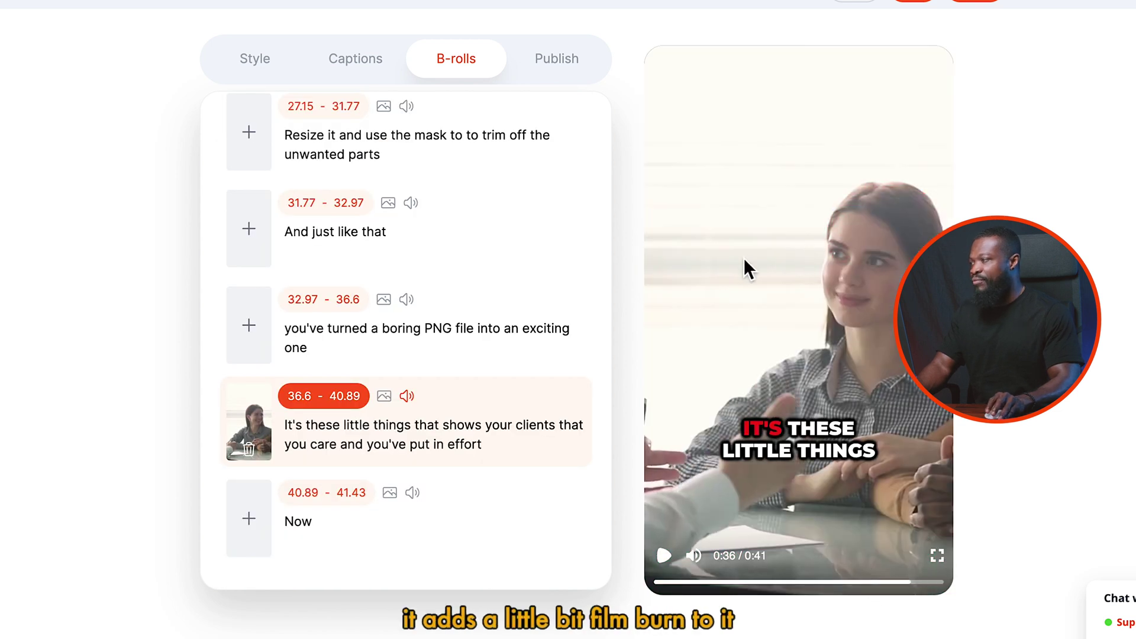
# Set the transition animation of the 36.6 - 40.89 segment's B-roll to Film burn 2
pyautogui.click(326, 425)
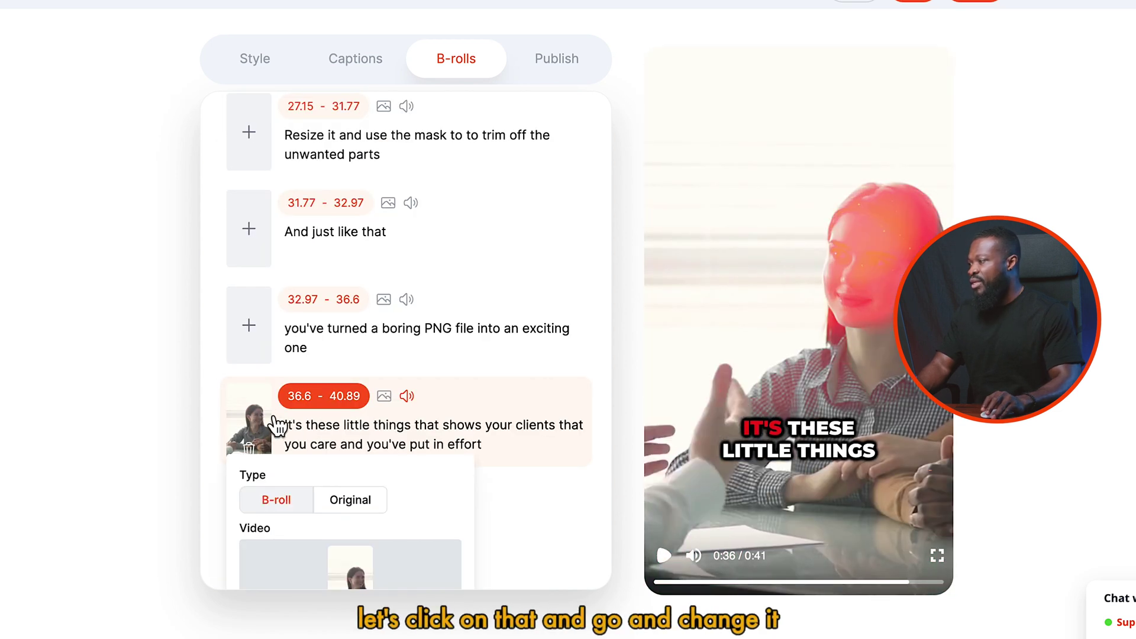
pyautogui.scroll(-5, 422, 441)
pyautogui.scroll(-2, 422, 441)
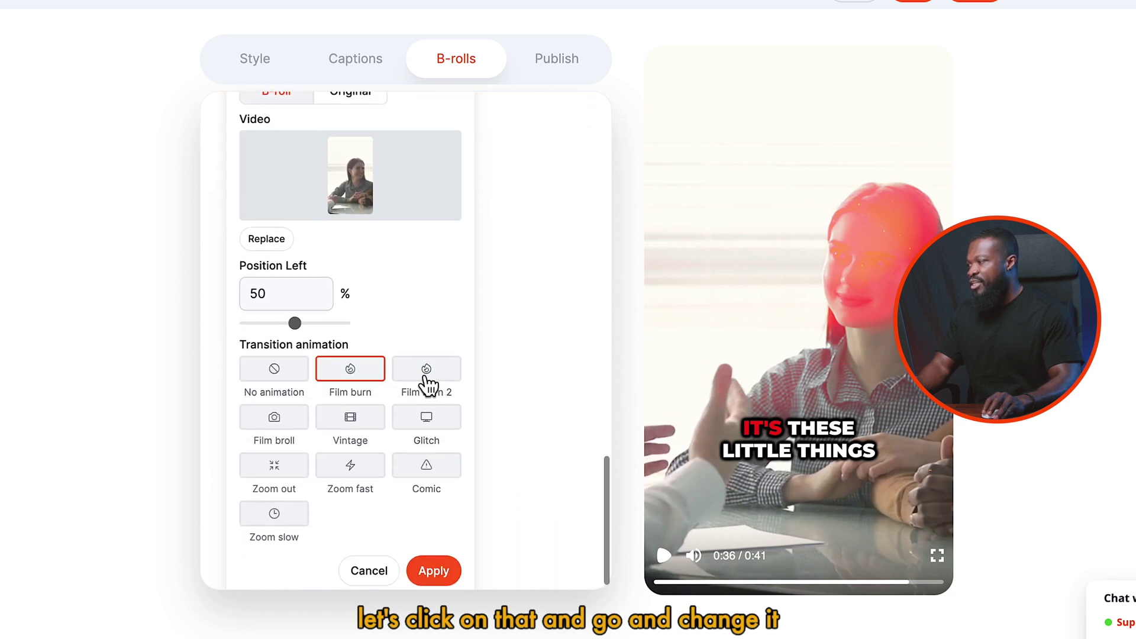
pyautogui.click(430, 379)
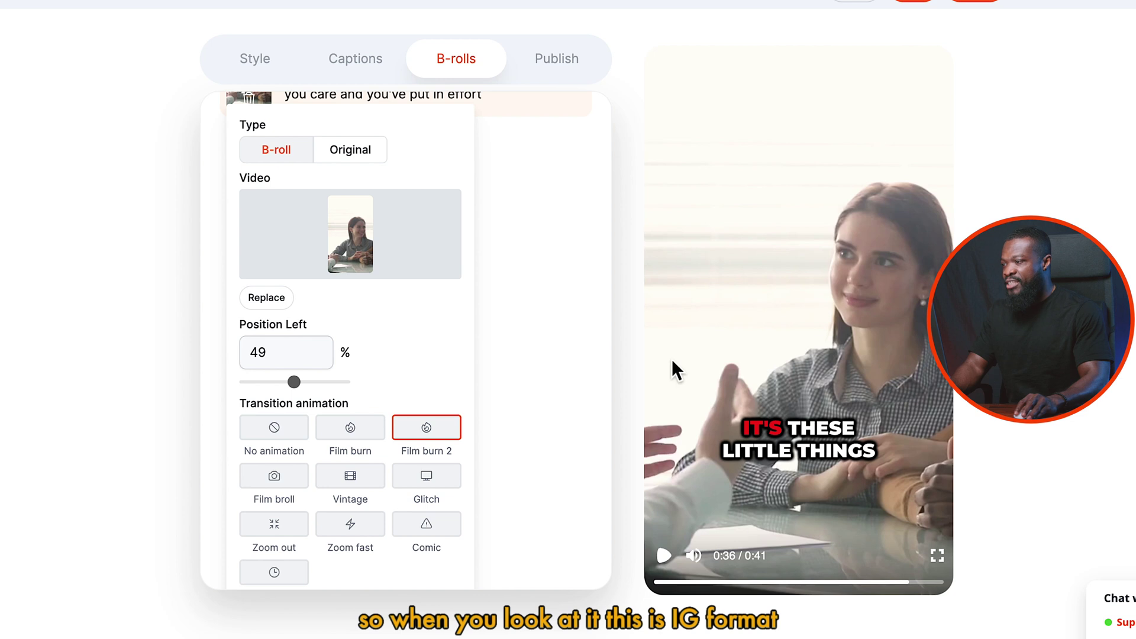
# Reframe the B-roll by setting its Position Left to 75% so both seated people show, and apply the settings
pyautogui.moveTo(294, 382); pyautogui.dragTo(268, 383)
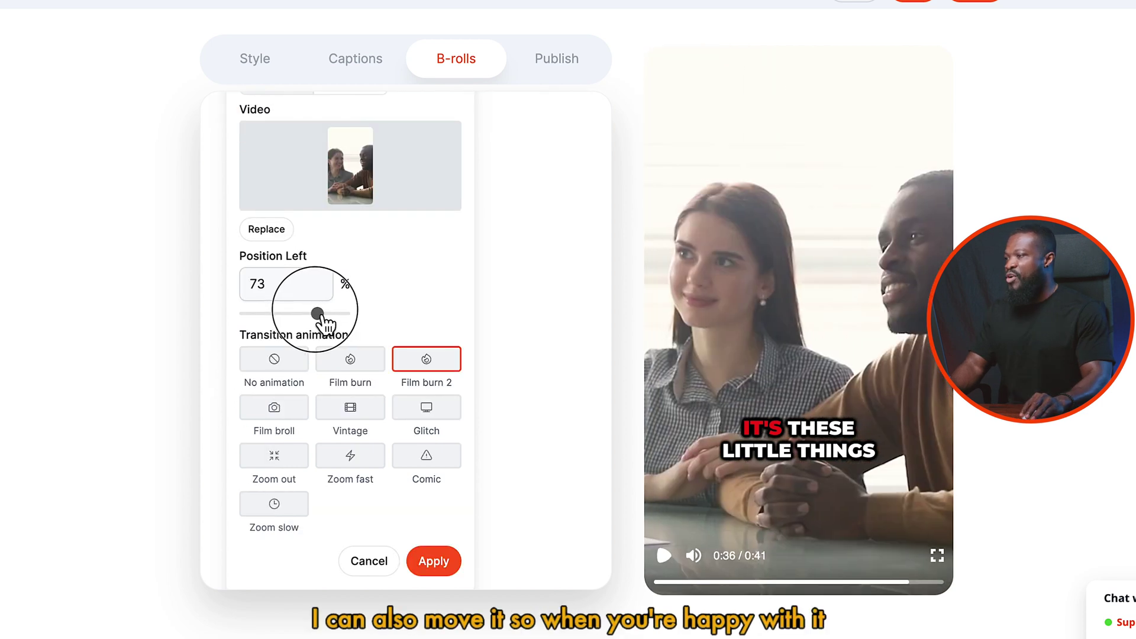
pyautogui.moveTo(325, 321); pyautogui.dragTo(327, 321)
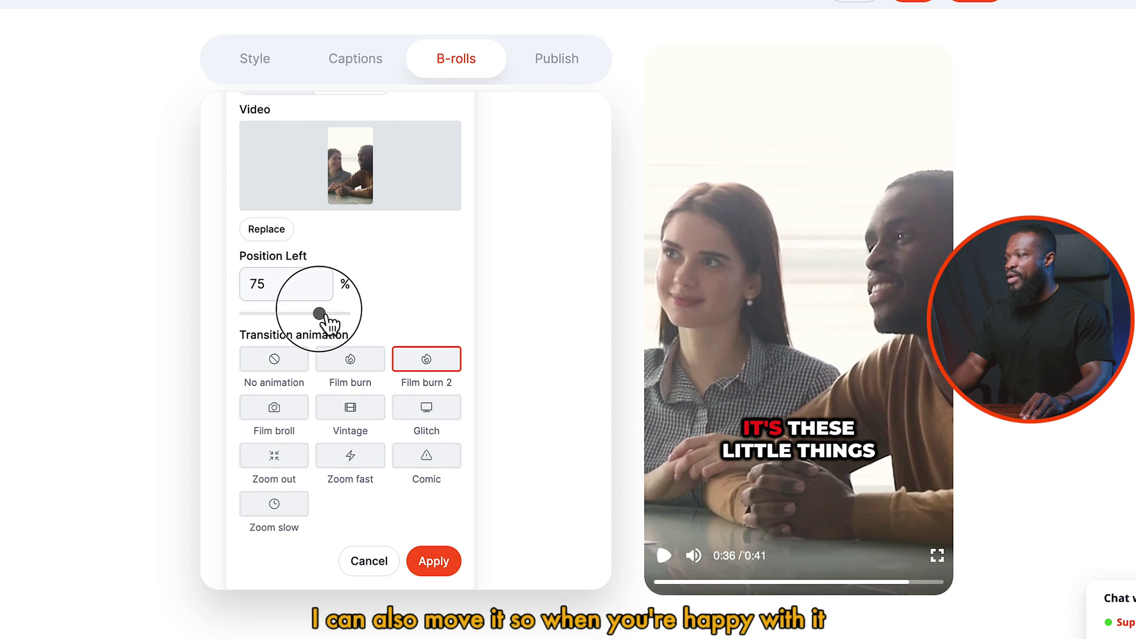
pyautogui.click(439, 573)
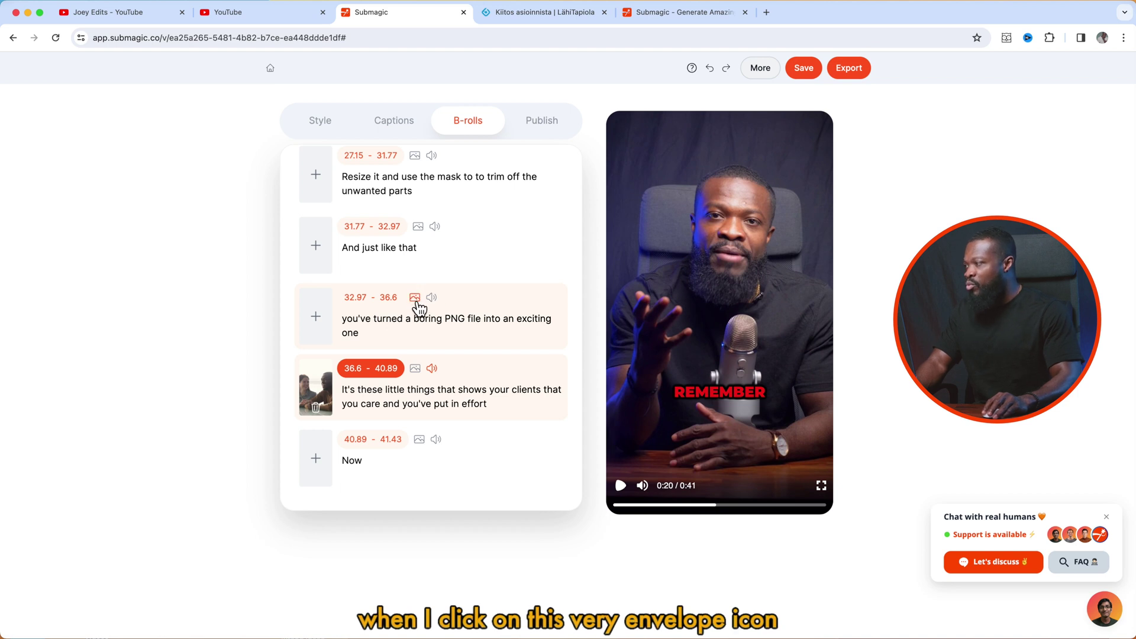
# Open the GIF library for the 32.97 - 36.6 segment and search it for "remember"
pyautogui.click(416, 299)
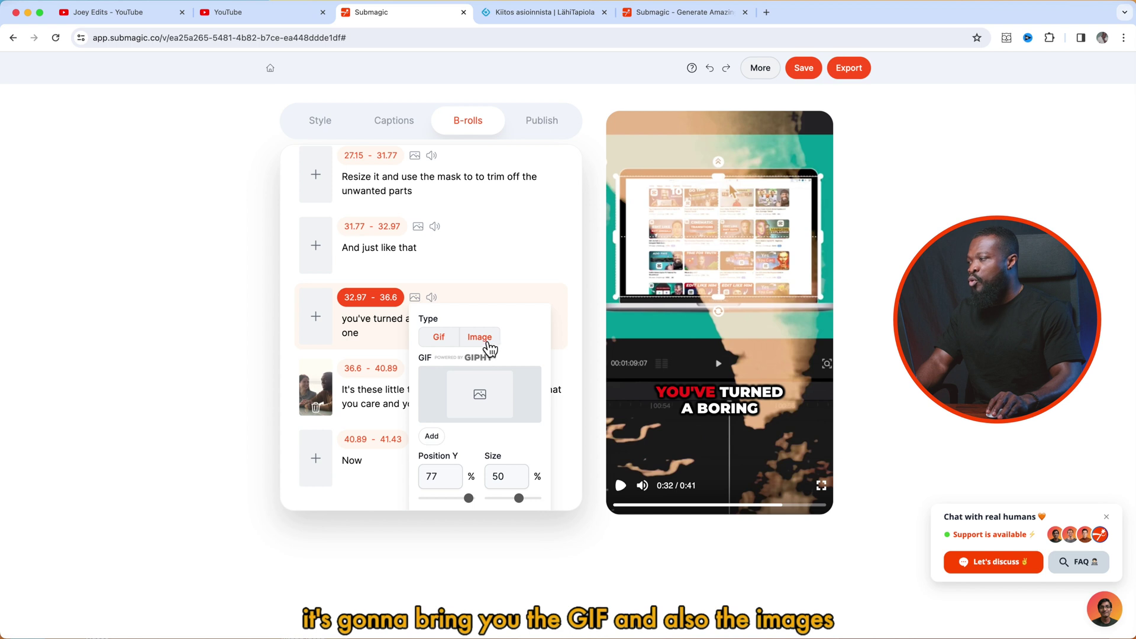
pyautogui.scroll(-2, 479, 358)
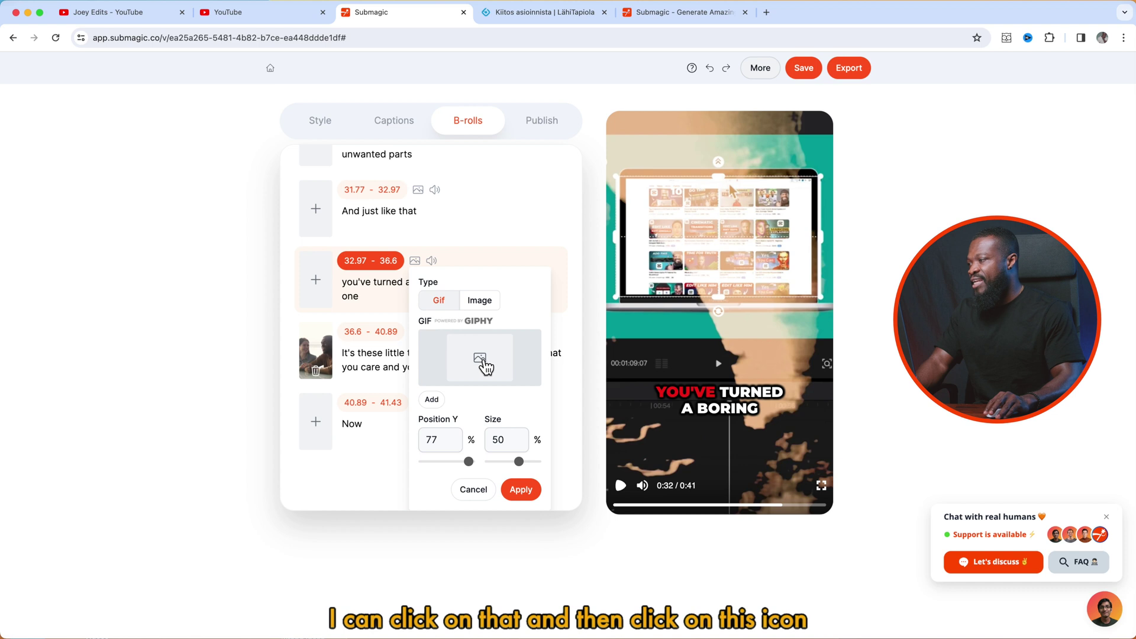
pyautogui.click(484, 365)
pyautogui.click(395, 208)
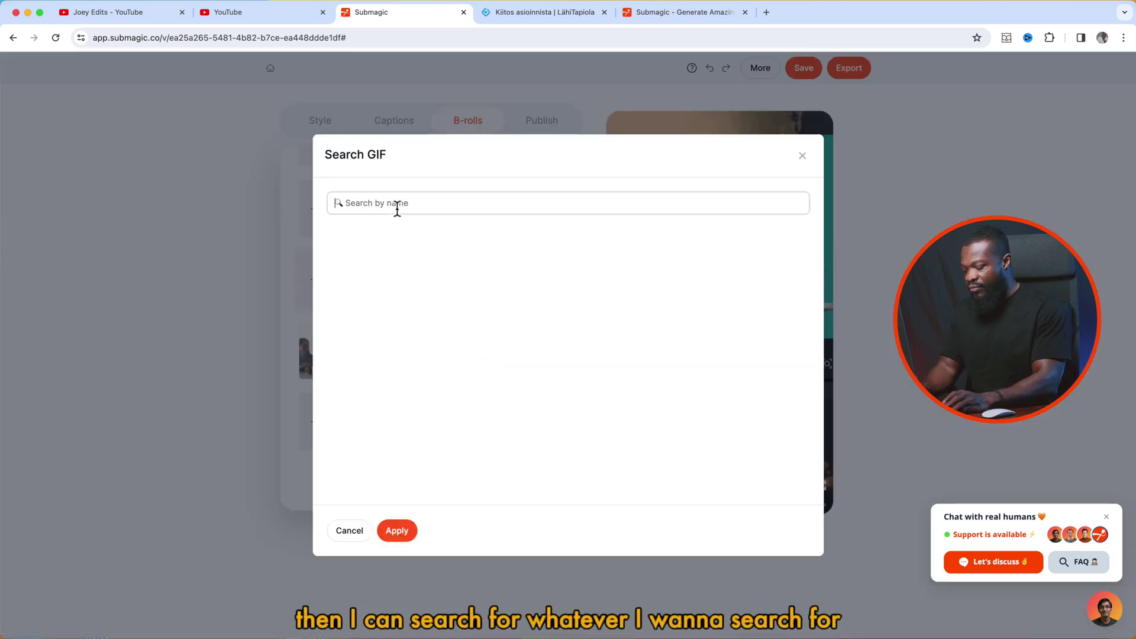
pyautogui.write('remember')
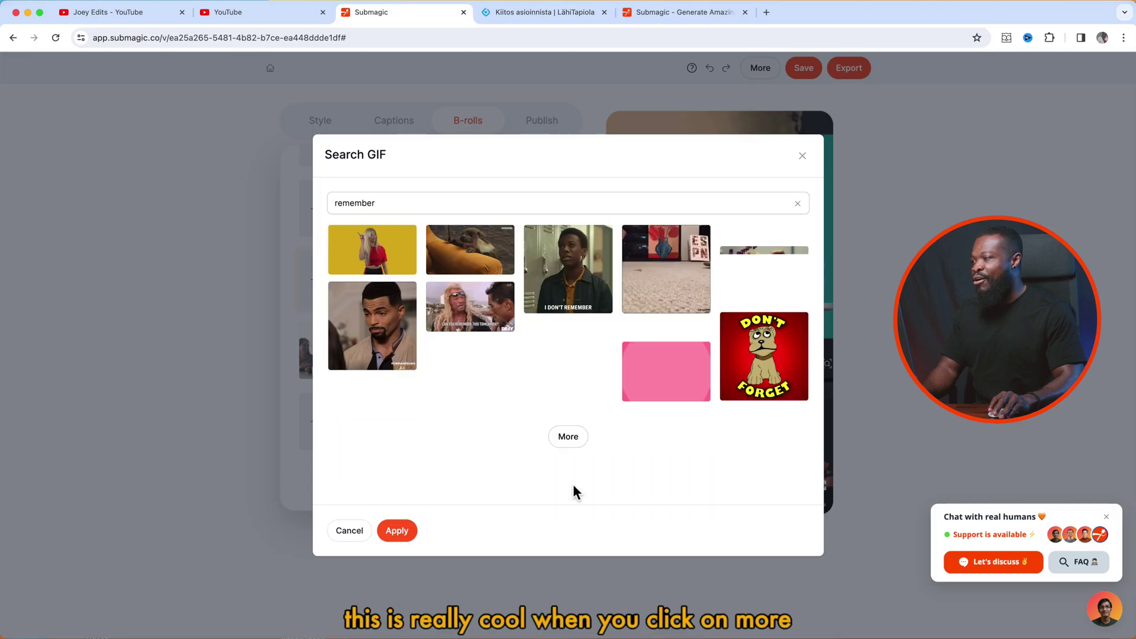
# Load more "remember" GIFs and add the one of the blonde woman in a red top on a yellow background
pyautogui.click(569, 437)
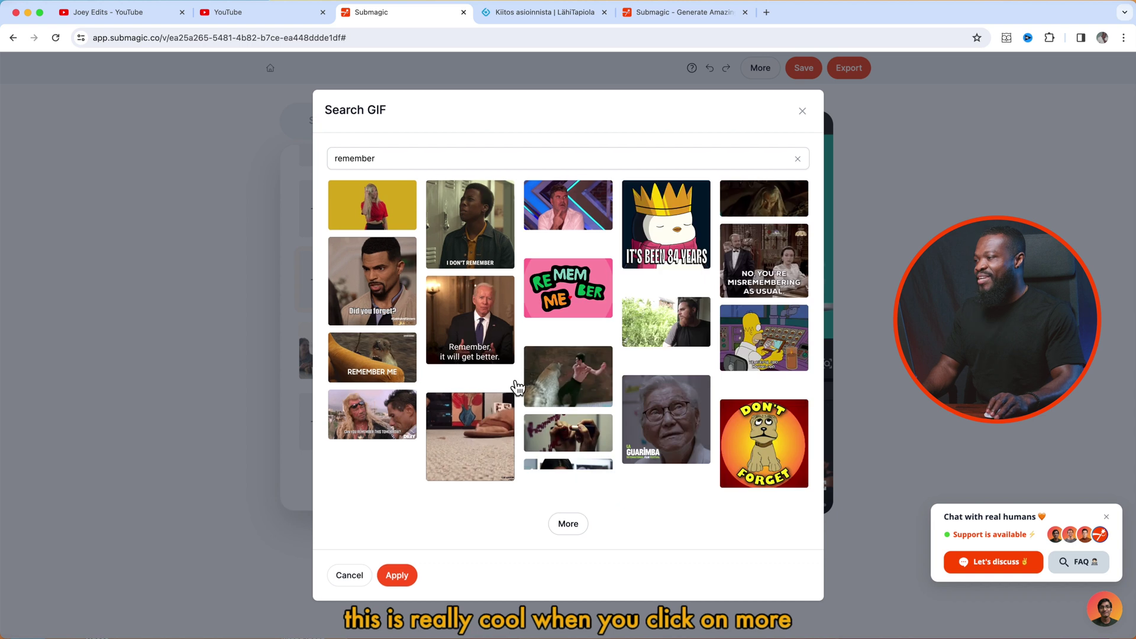
pyautogui.scroll(-3, 581, 423)
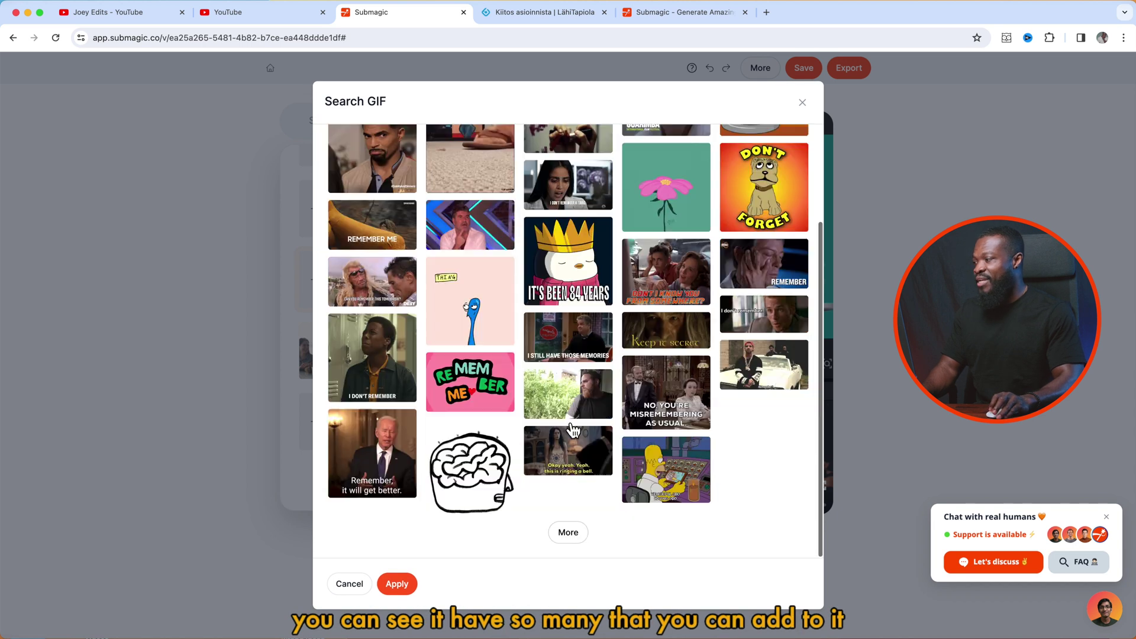
pyautogui.scroll(3, 573, 429)
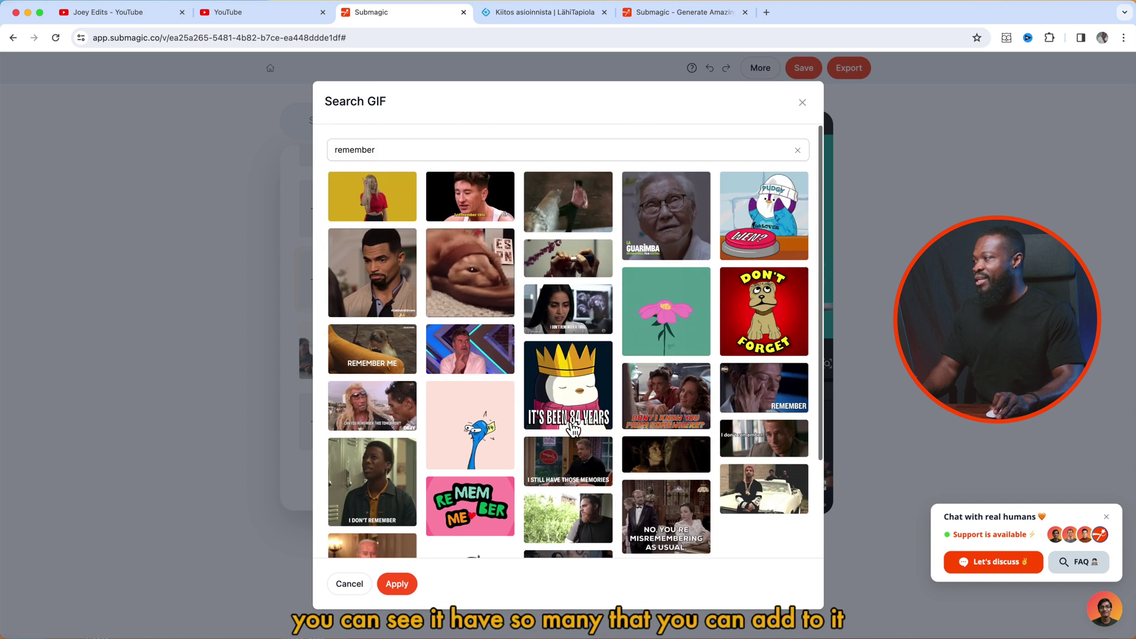
pyautogui.click(383, 199)
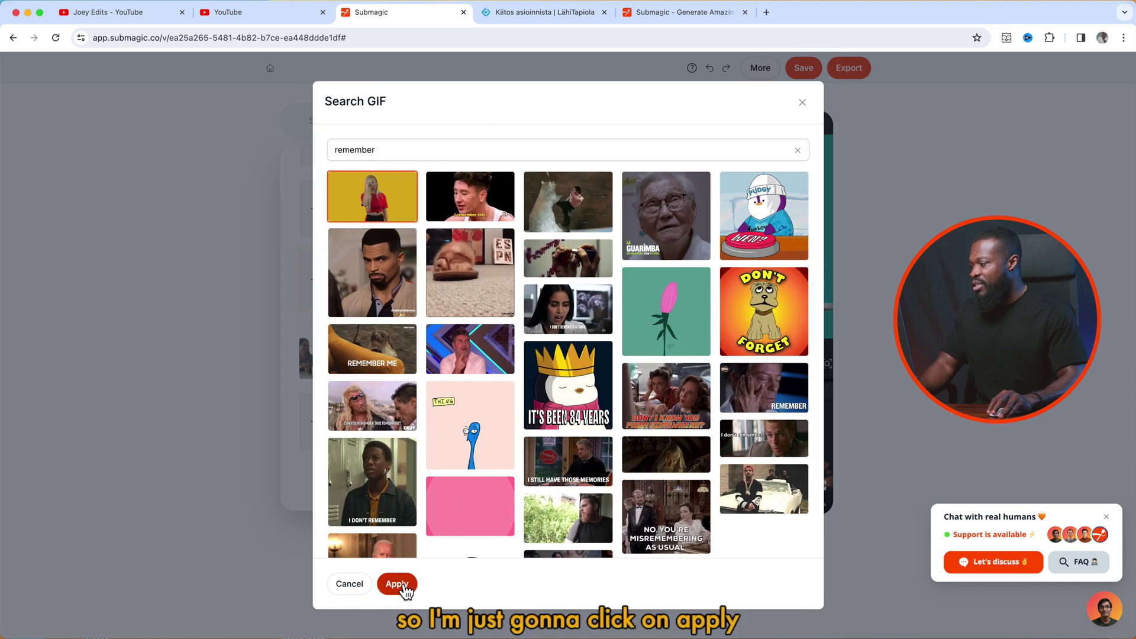
pyautogui.click(396, 584)
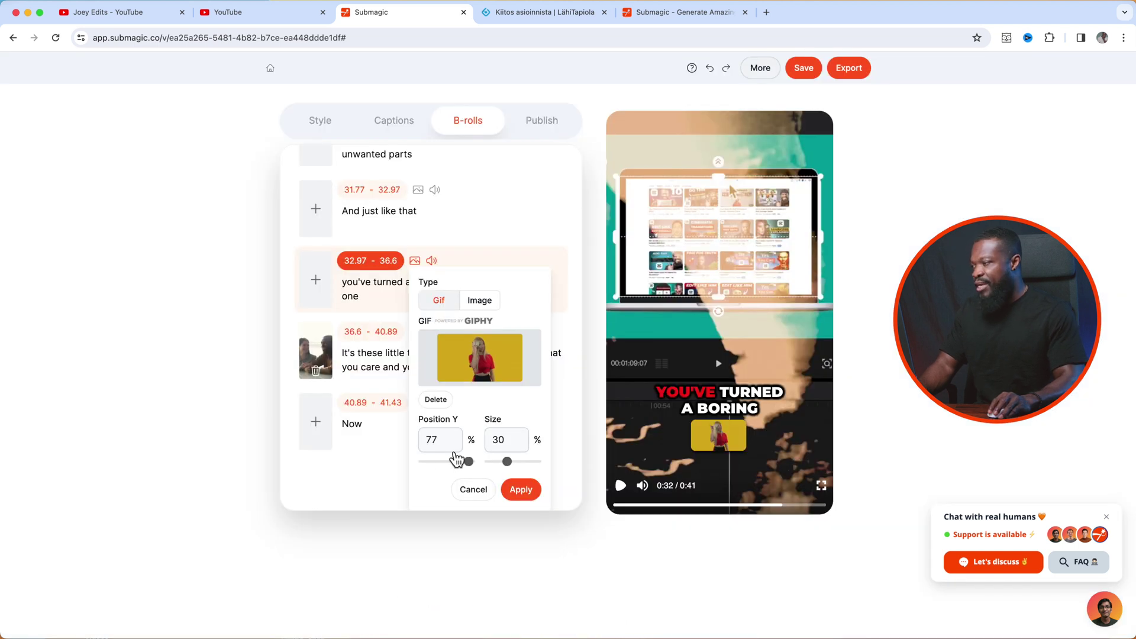
# Set the GIF's Position Y to 76% and its size to 67%, and play the segment to check it
pyautogui.moveTo(472, 468); pyautogui.dragTo(546, 468)
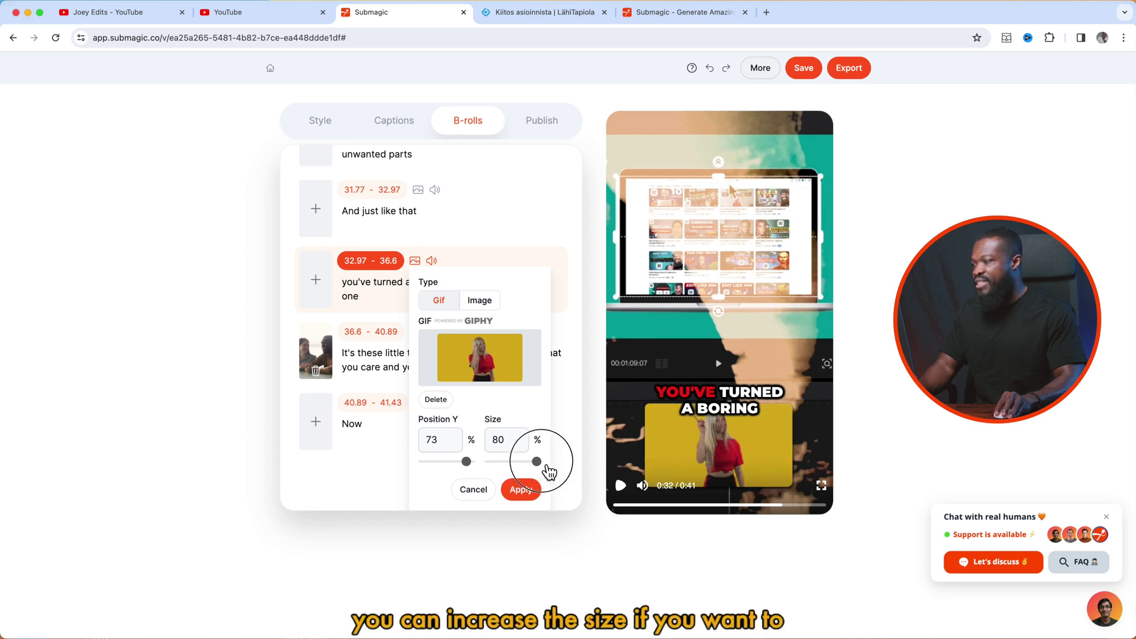
pyautogui.click(782, 506)
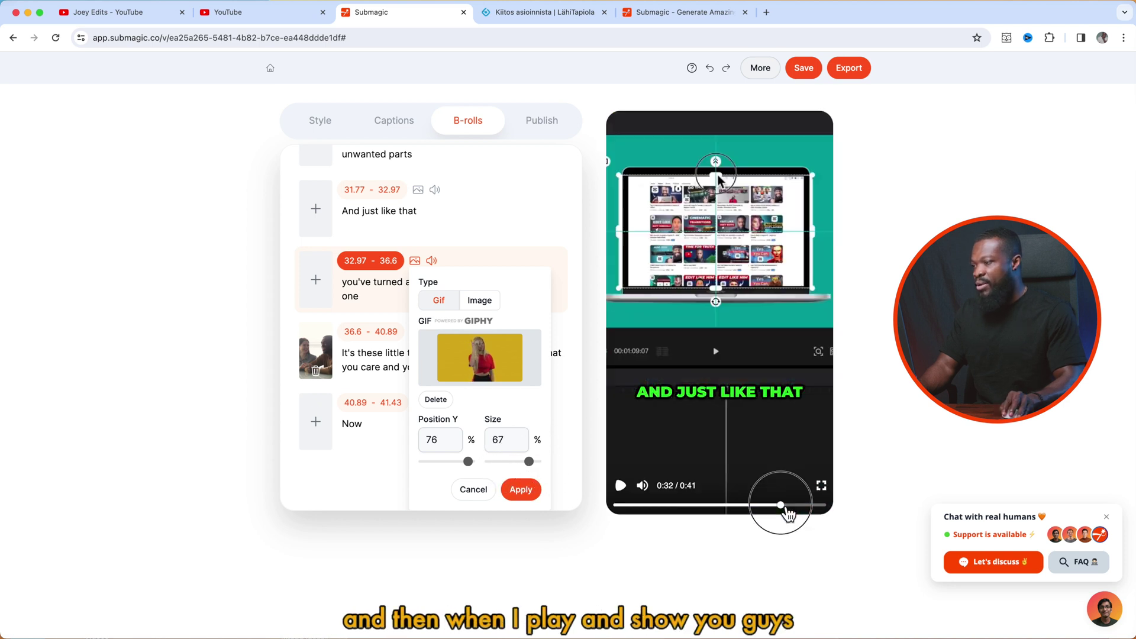
pyautogui.click(631, 489)
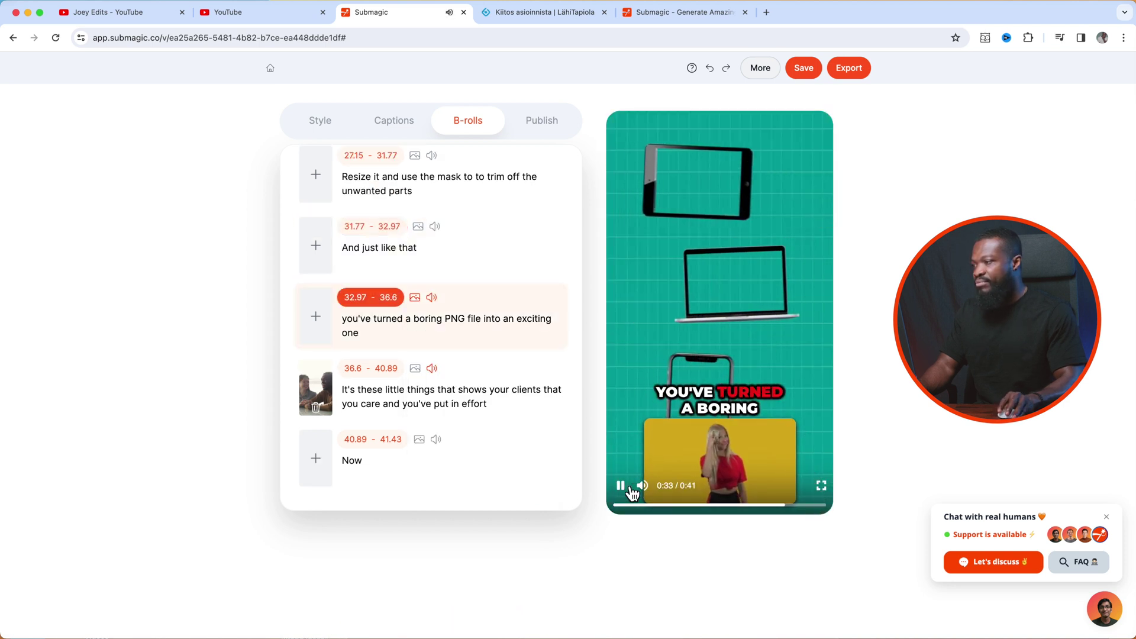
pyautogui.click(631, 489)
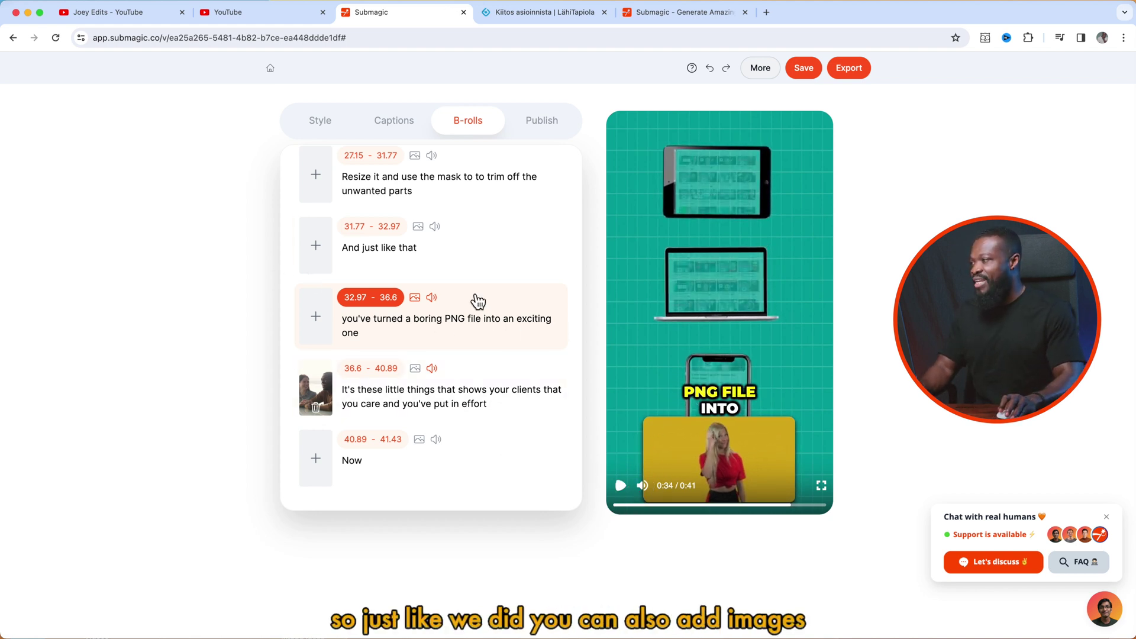
# Switch the 32.97 - 36.6 segment's overlay type to Image and search the free images for "png"
pyautogui.click(415, 298)
pyautogui.click(480, 338)
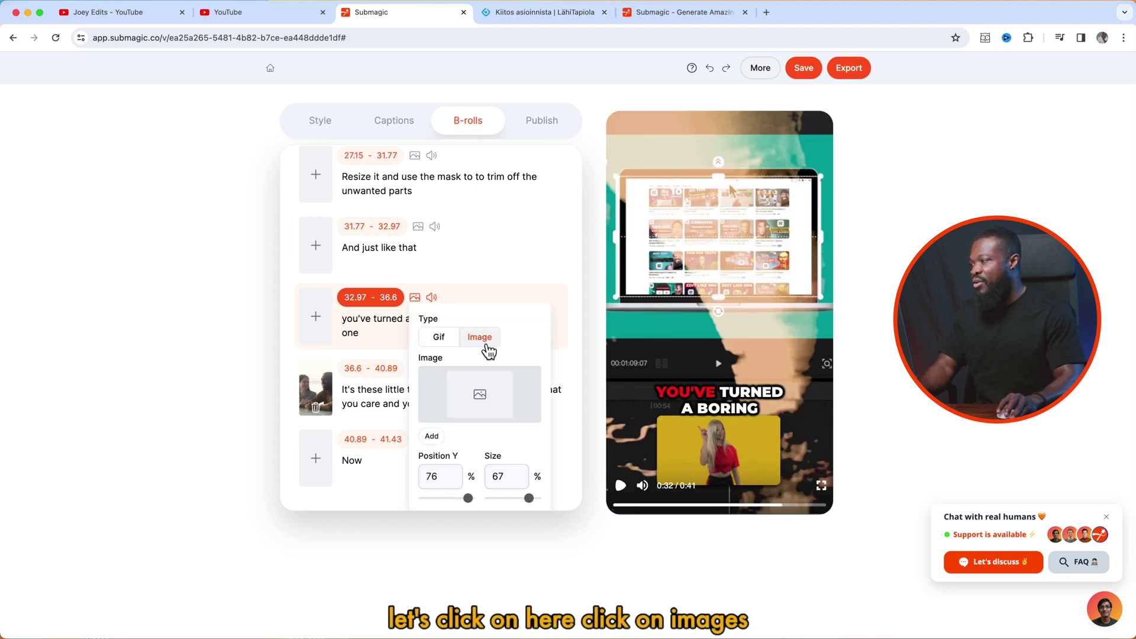
pyautogui.click(487, 402)
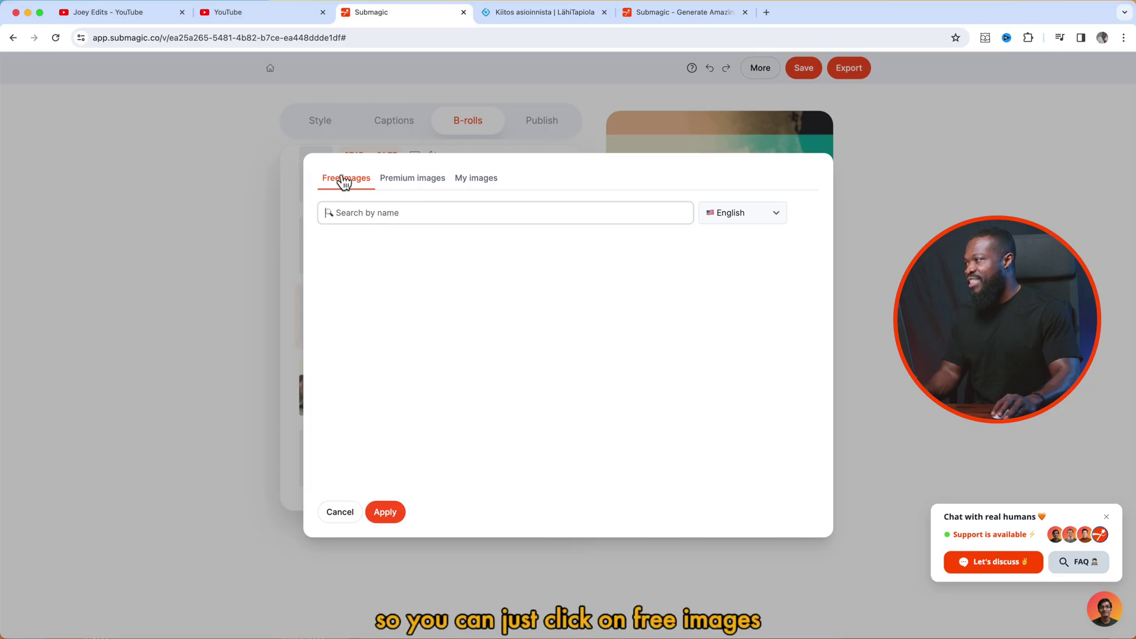
pyautogui.click(381, 215)
pyautogui.write('png')
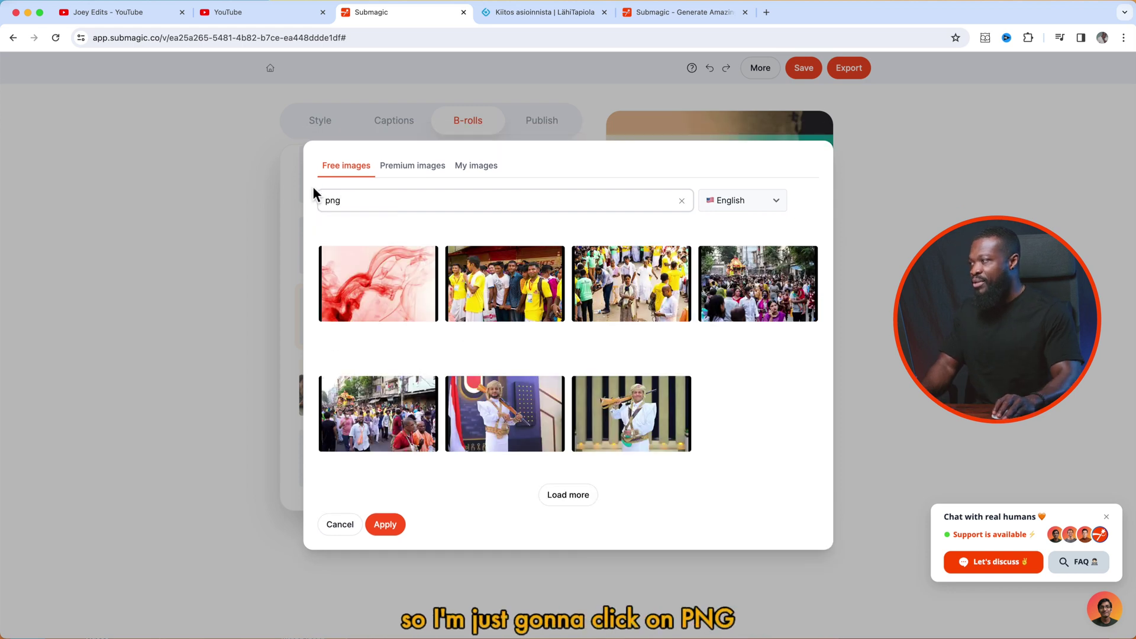
# Search the premium images for "guys", load more, and add the group in Santa hats on a white background
pyautogui.click(422, 172)
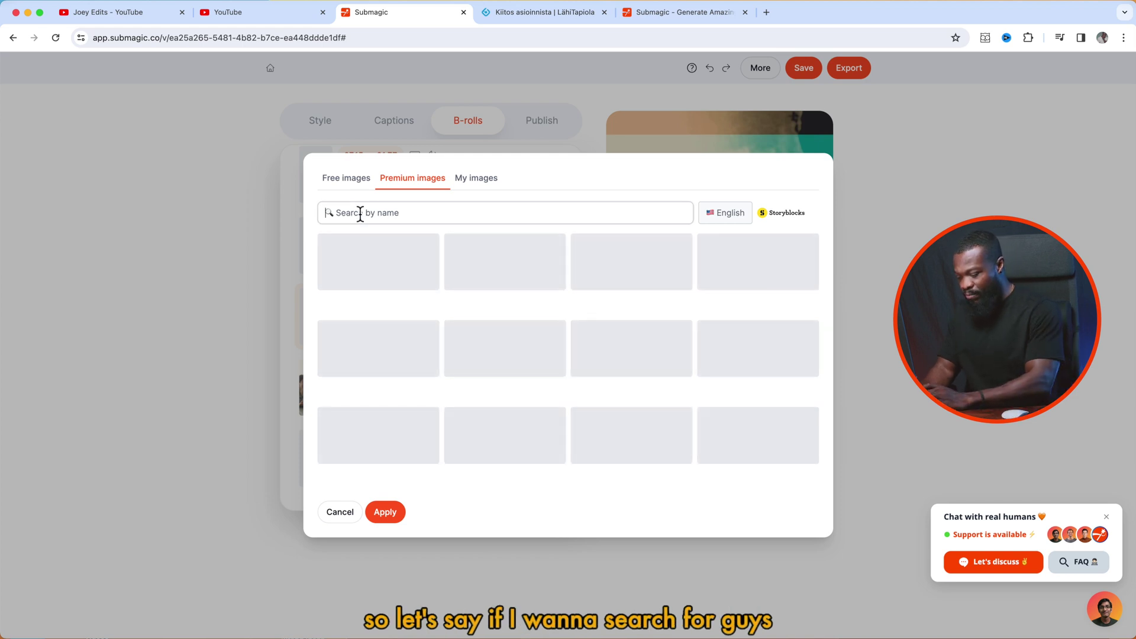
pyautogui.write('guys')
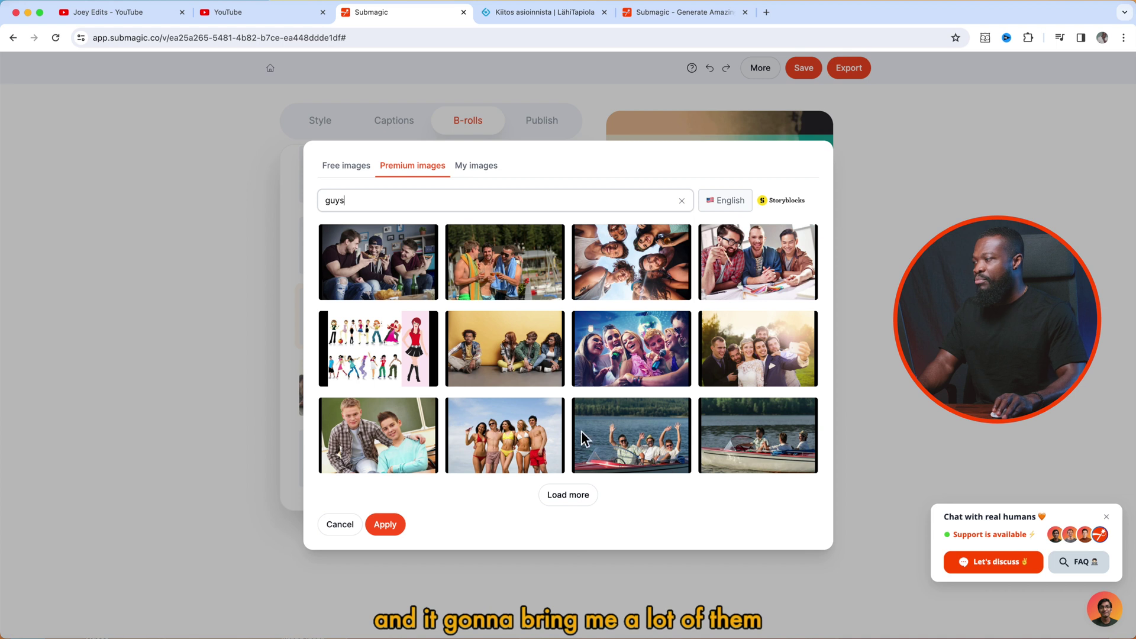
pyautogui.click(582, 501)
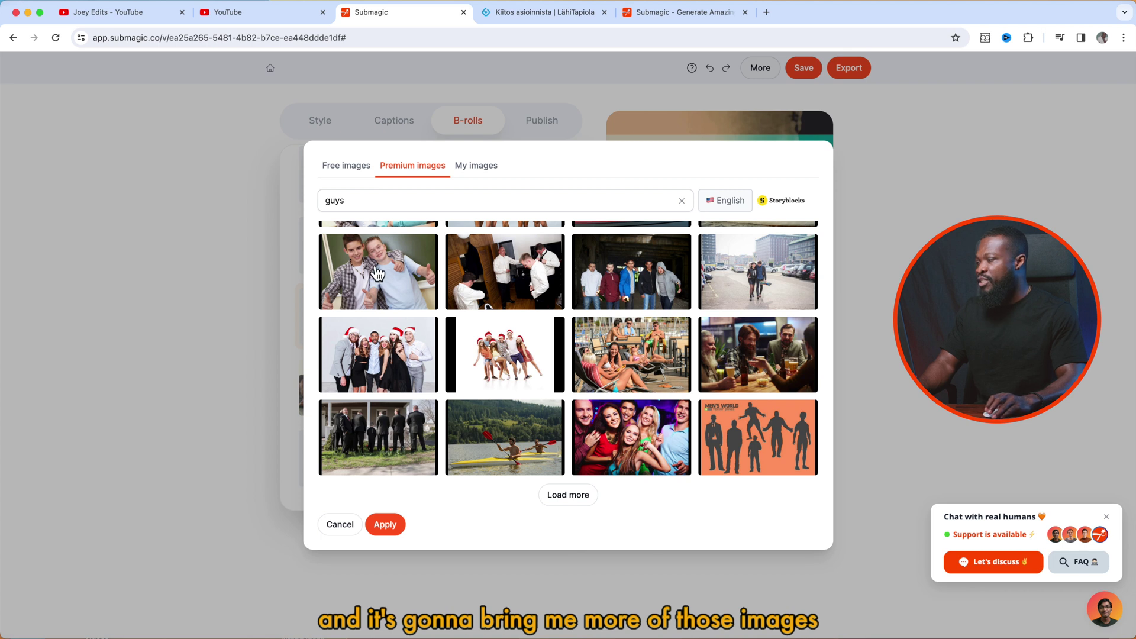
pyautogui.click(488, 370)
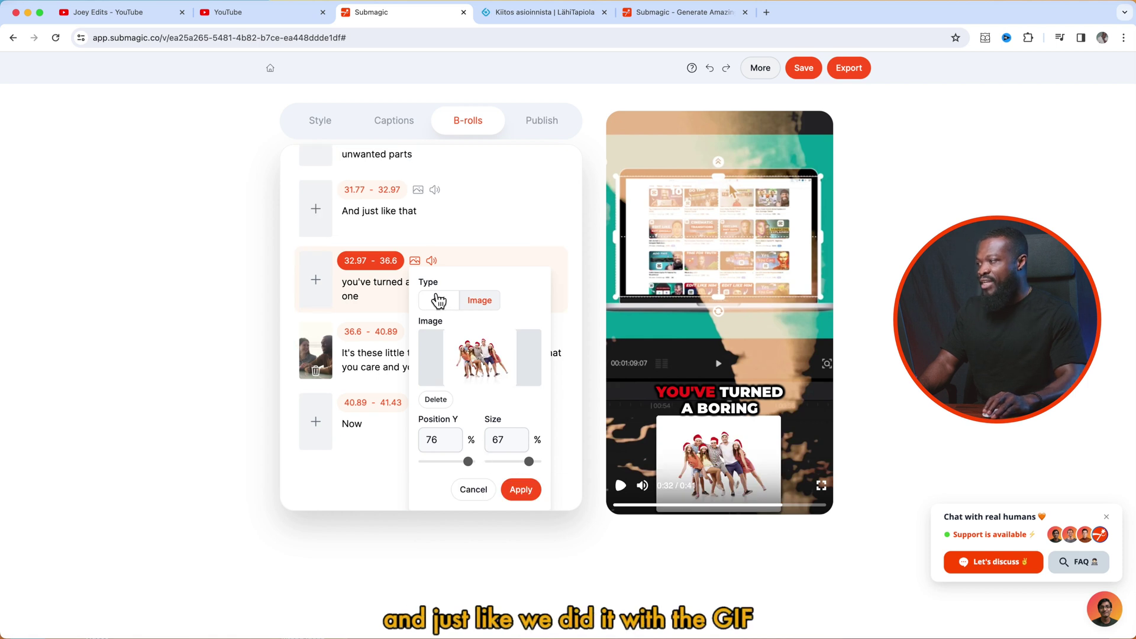
# Set the image's Position Y to 43% and its size to 66%, and apply it to the segment
pyautogui.moveTo(468, 461); pyautogui.dragTo(448, 461)
pyautogui.moveTo(528, 461); pyautogui.dragTo(535, 470)
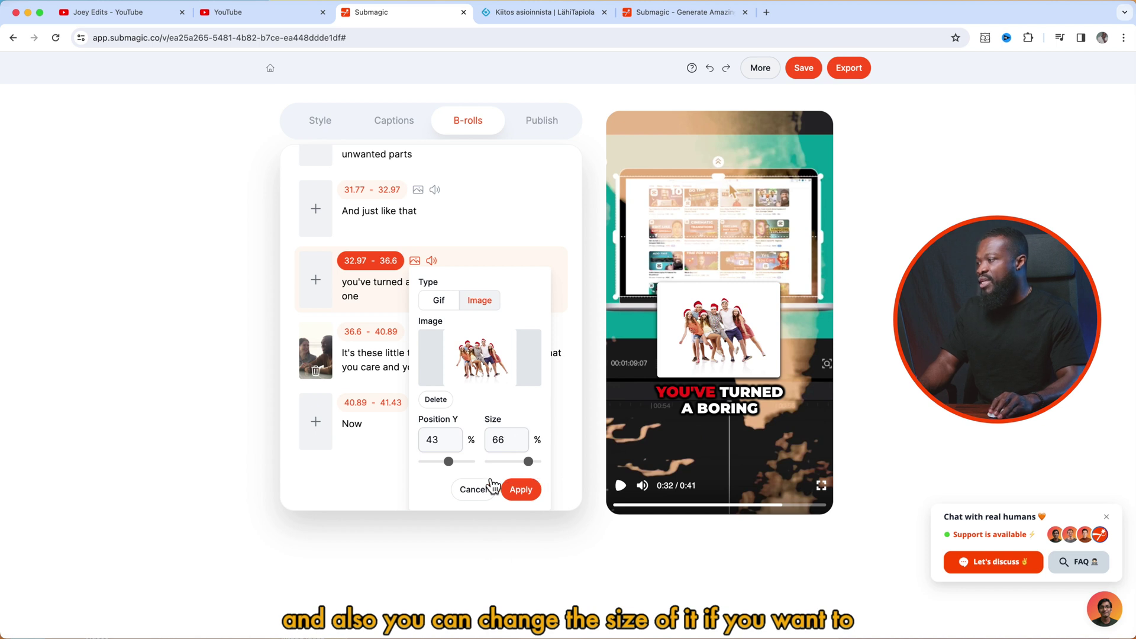
pyautogui.click(526, 494)
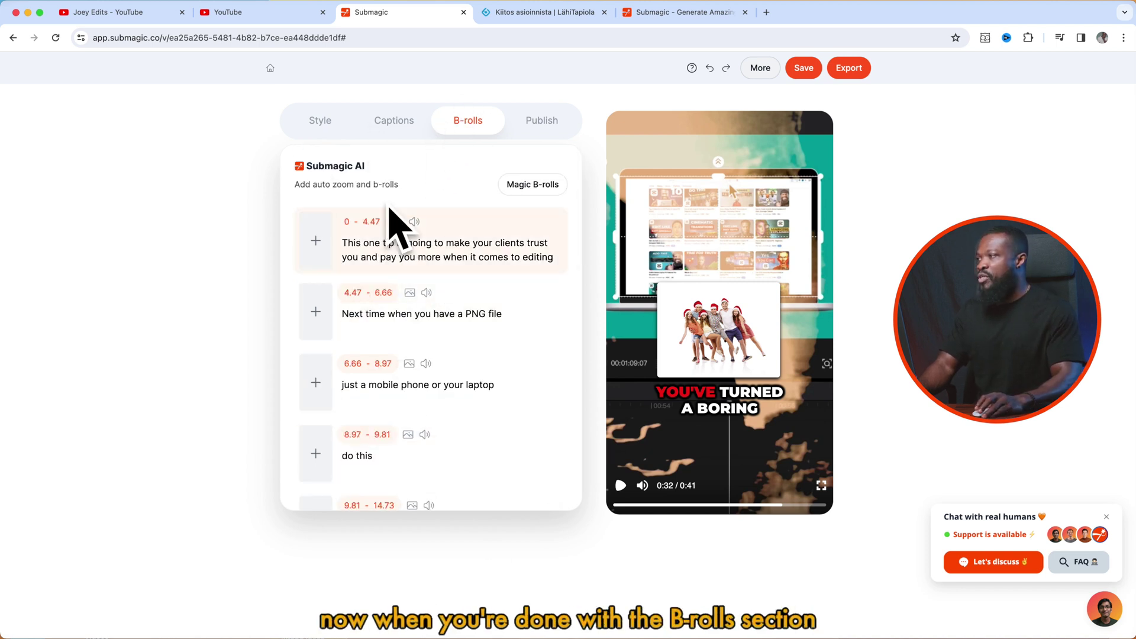
# Open the Publish settings, return the video to its start, enable the AI hook title and regenerate its text once
pyautogui.click(542, 121)
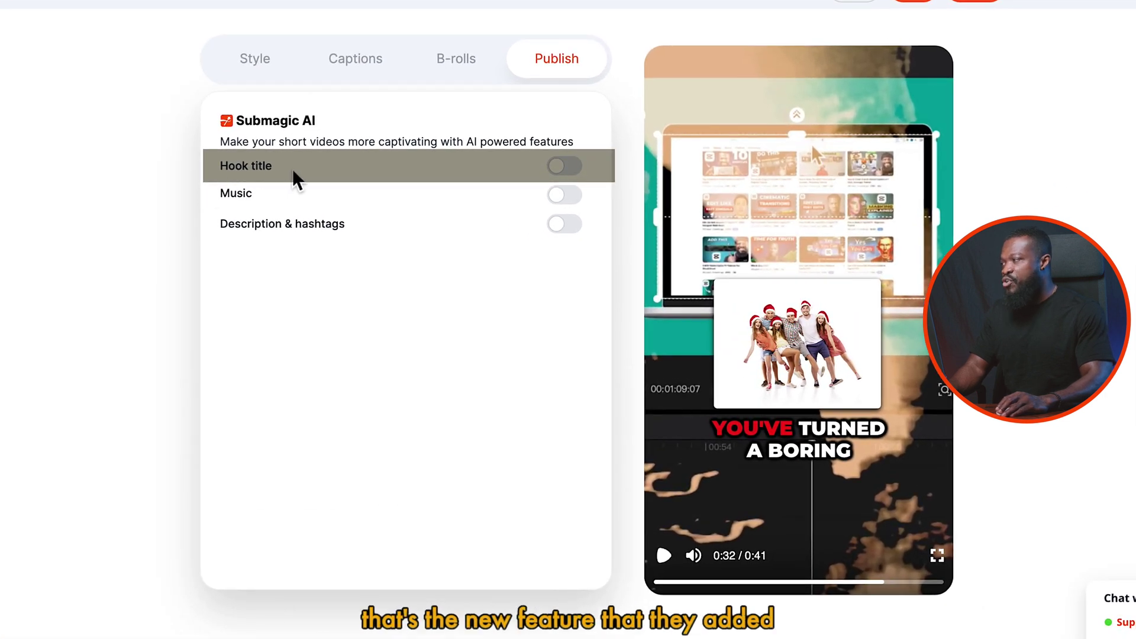
pyautogui.moveTo(730, 595); pyautogui.dragTo(648, 583)
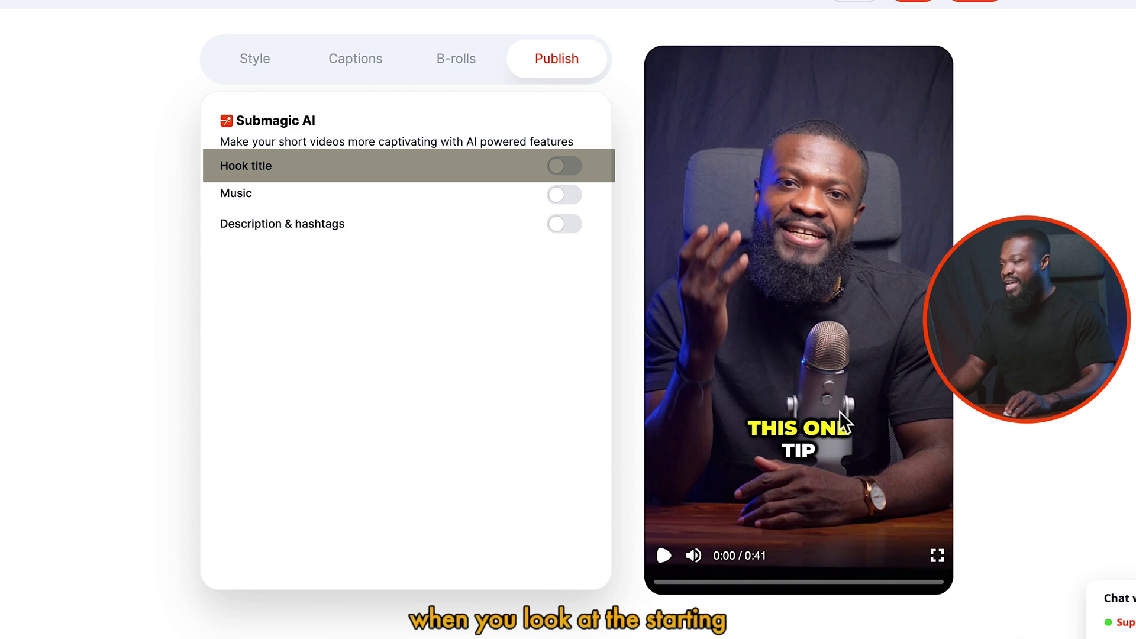
pyautogui.click(571, 174)
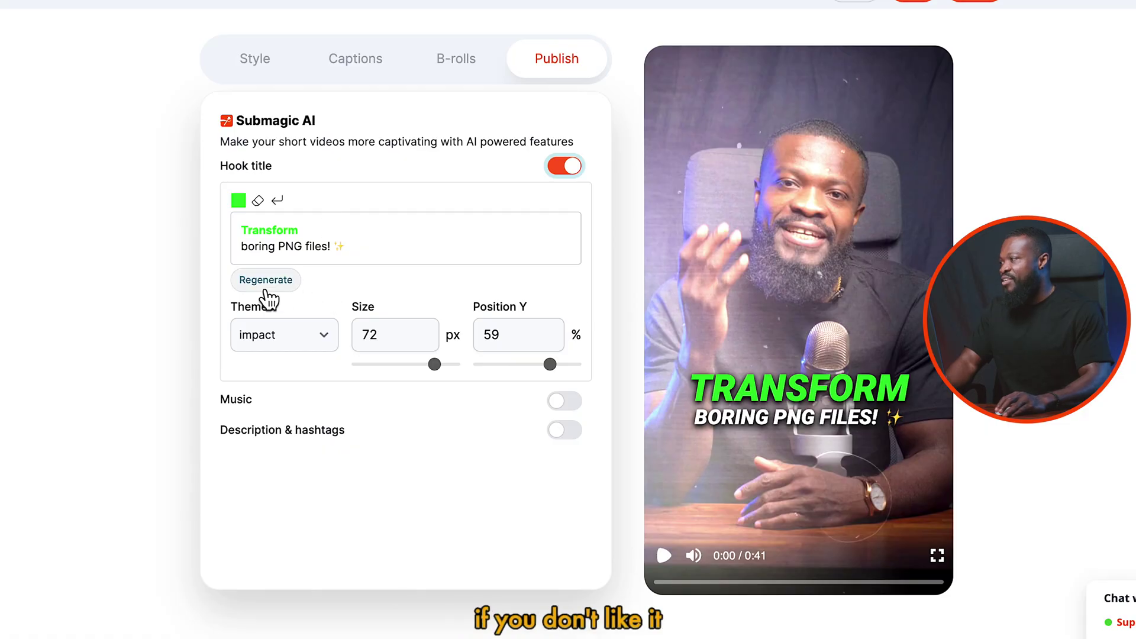
pyautogui.click(270, 290)
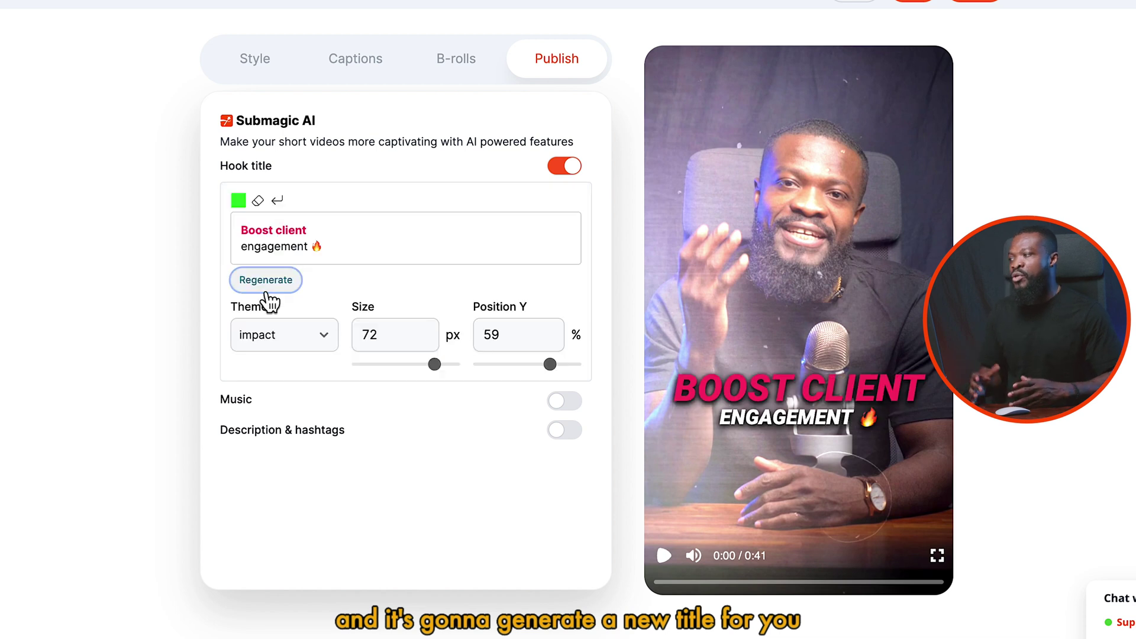
# Try the soft theme on the hook title, and set the theme back to impact
pyautogui.click(321, 334)
pyautogui.click(274, 355)
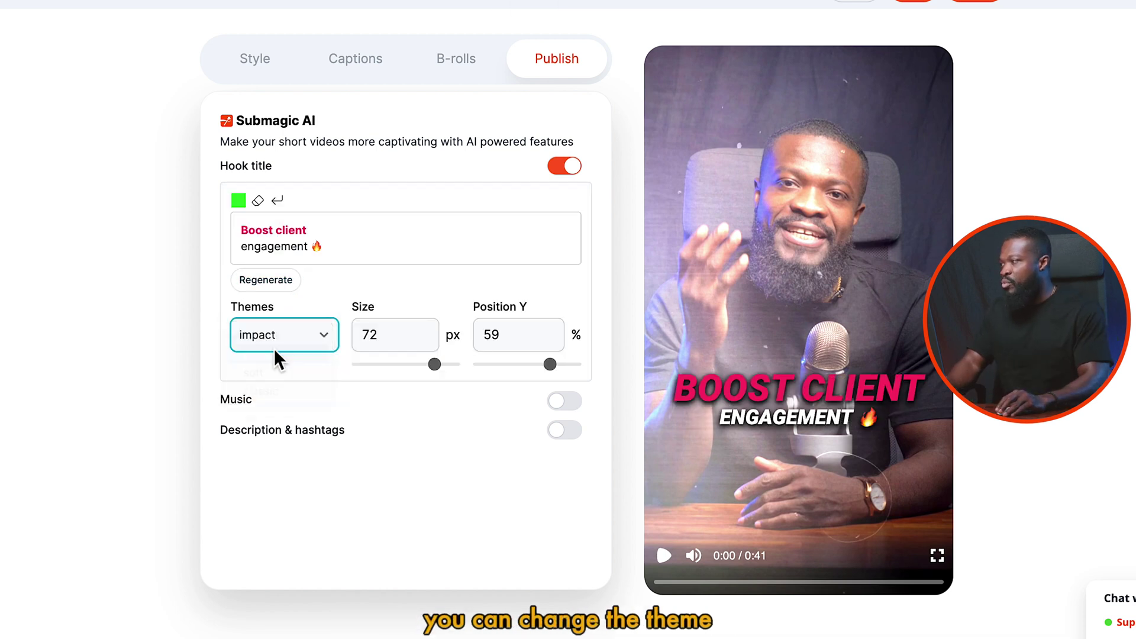
pyautogui.click(280, 336)
pyautogui.click(280, 355)
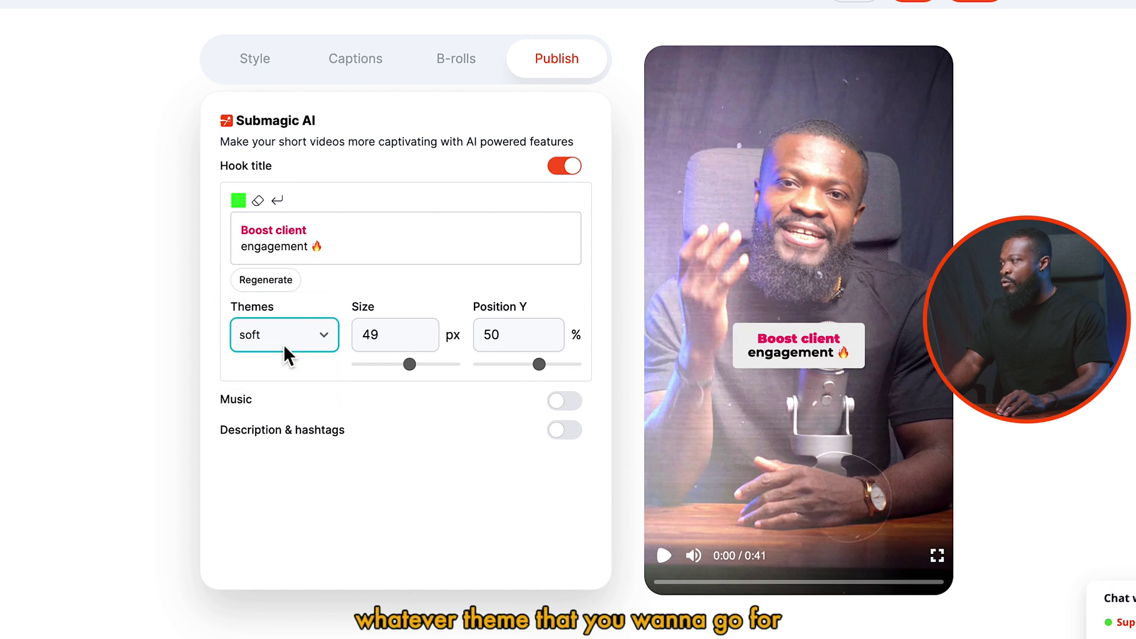
pyautogui.click(284, 338)
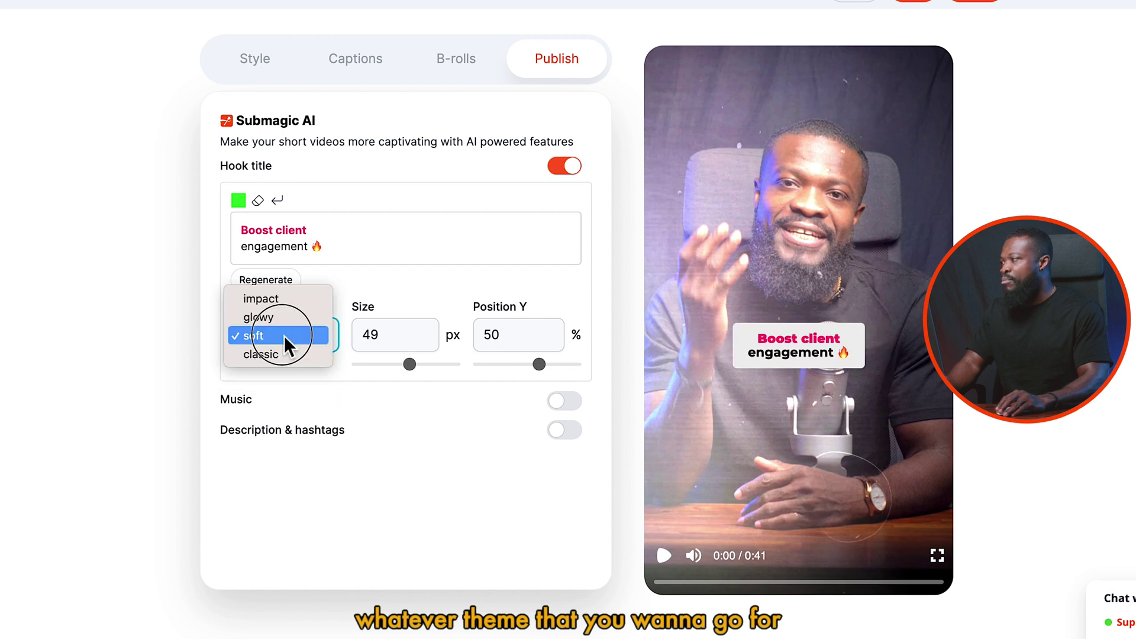
pyautogui.click(289, 300)
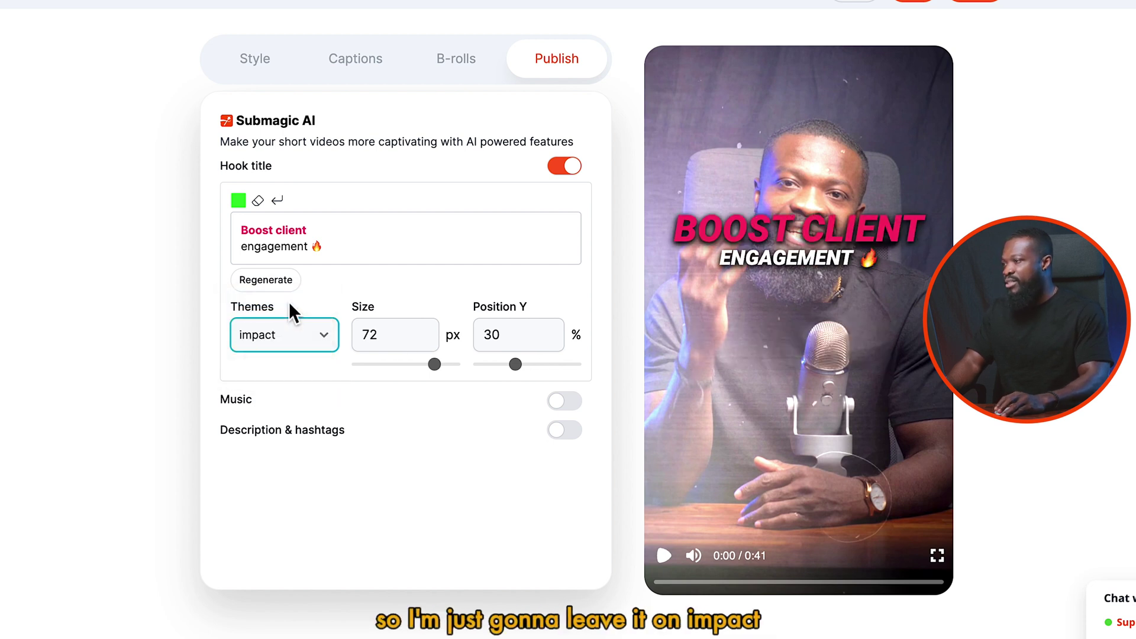
# Set the hook title's Position Y to 53% and size to 77 px, and color the words "Boost client" yellow (FFCC00)
pyautogui.moveTo(523, 368)
pyautogui.mouseDown()
pyautogui.moveTo(512, 371)
pyautogui.moveTo(559, 368)
pyautogui.moveTo(543, 367)
pyautogui.mouseUp()
pyautogui.moveTo(439, 369)
pyautogui.mouseDown()
pyautogui.moveTo(427, 369)
pyautogui.moveTo(450, 371)
pyautogui.mouseUp()
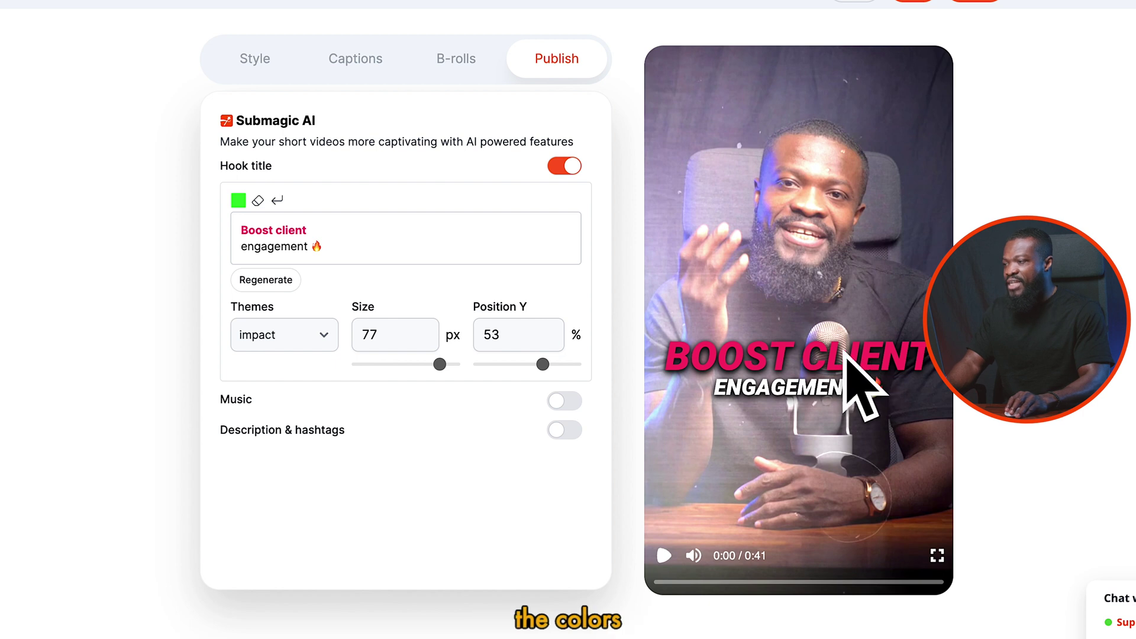
pyautogui.moveTo(309, 230); pyautogui.dragTo(239, 231)
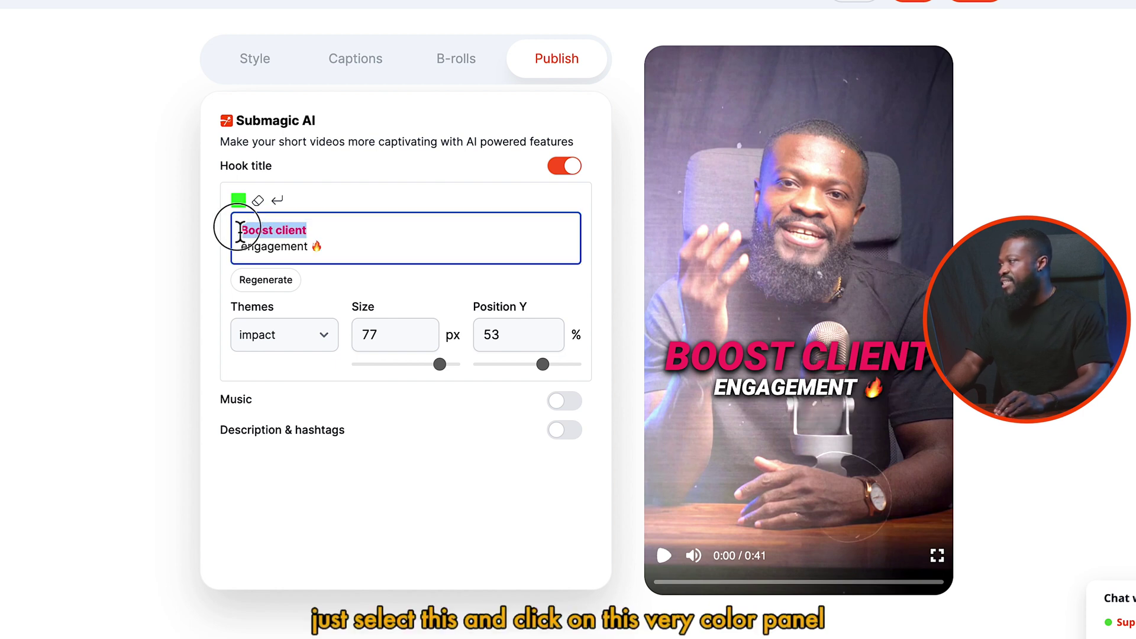
pyautogui.click(238, 201)
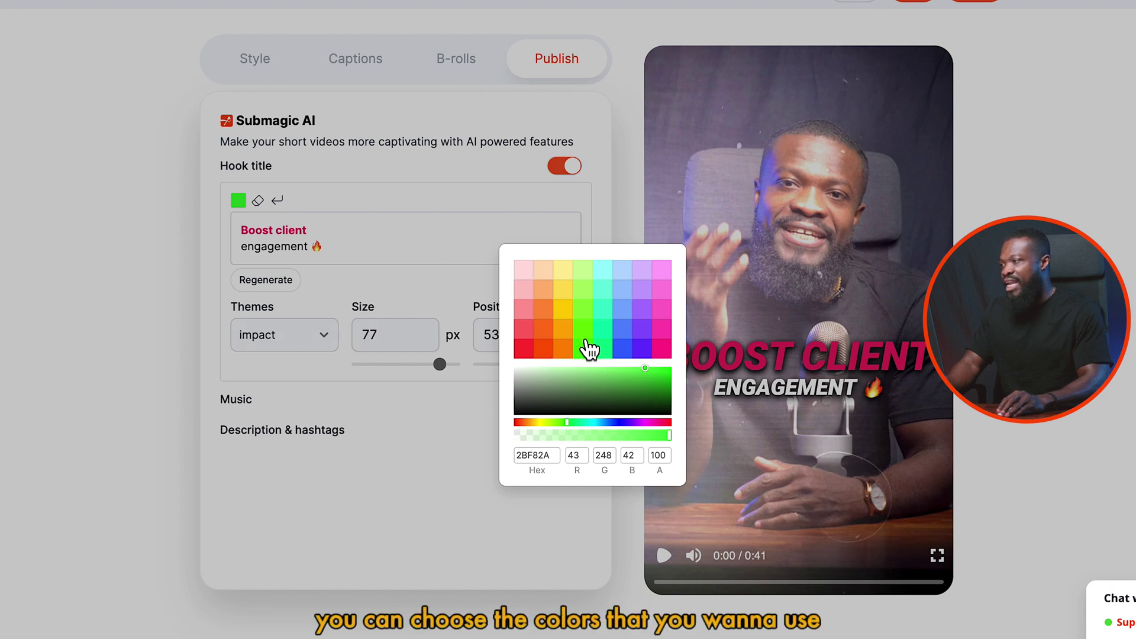
pyautogui.click(572, 311)
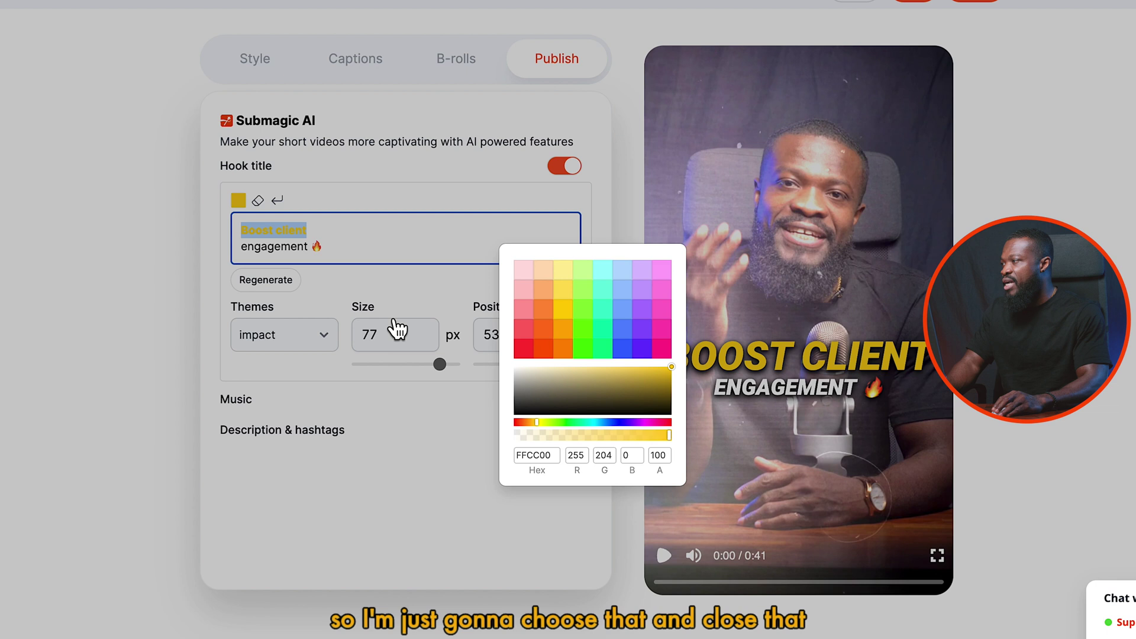
pyautogui.click(425, 248)
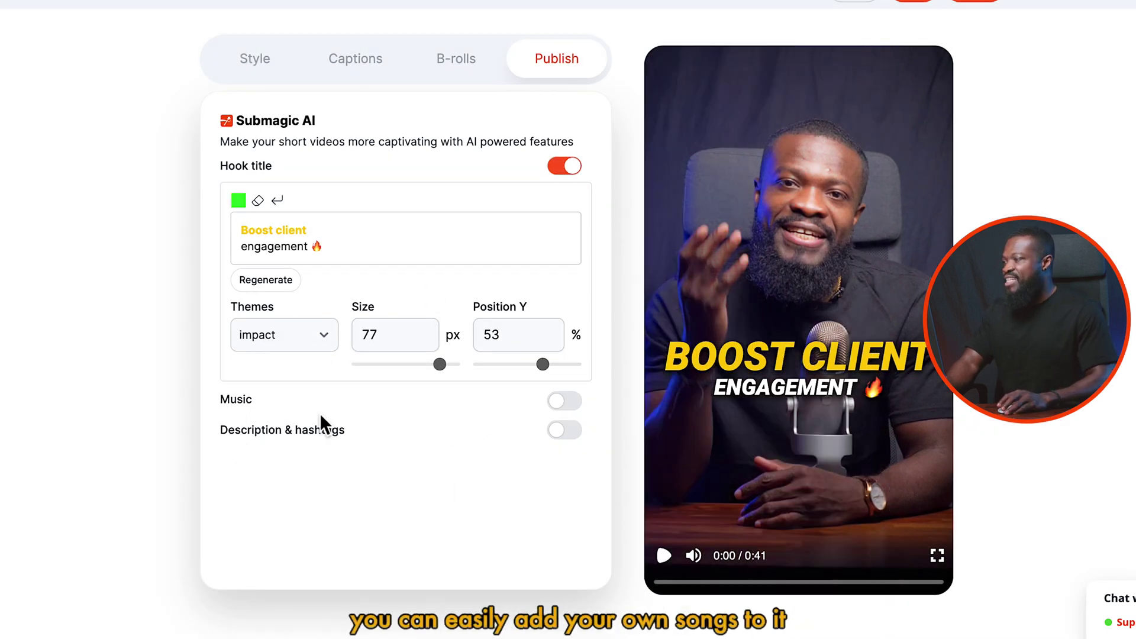
# Enable music and apply the ES_Dream Big track from the own music library, showing the Finder folder for adding files
pyautogui.click(572, 404)
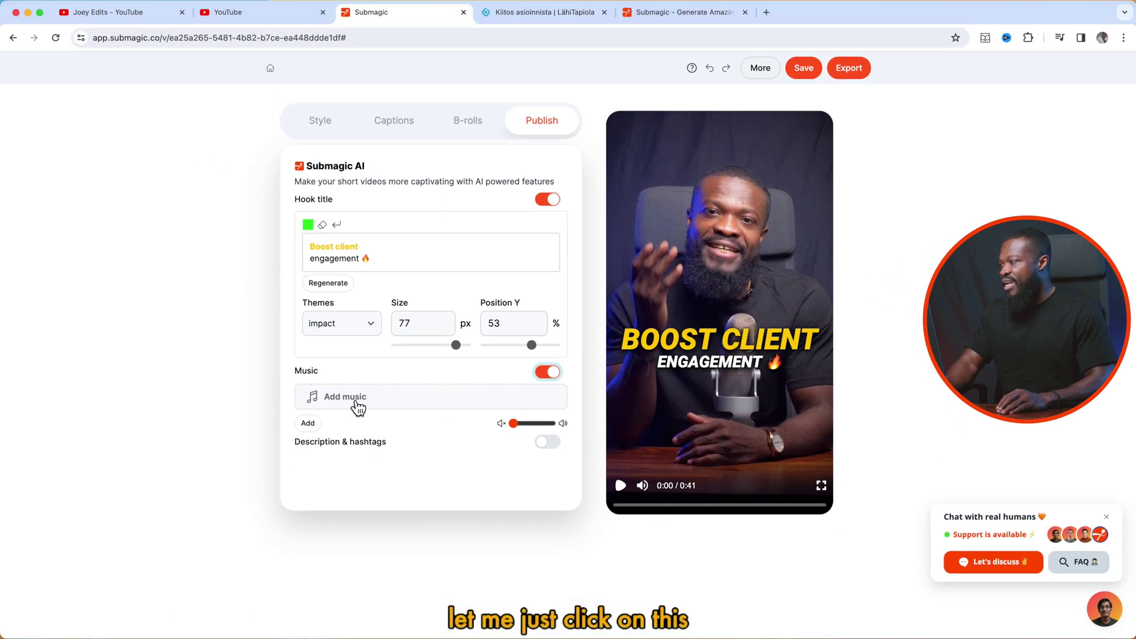
pyautogui.click(357, 402)
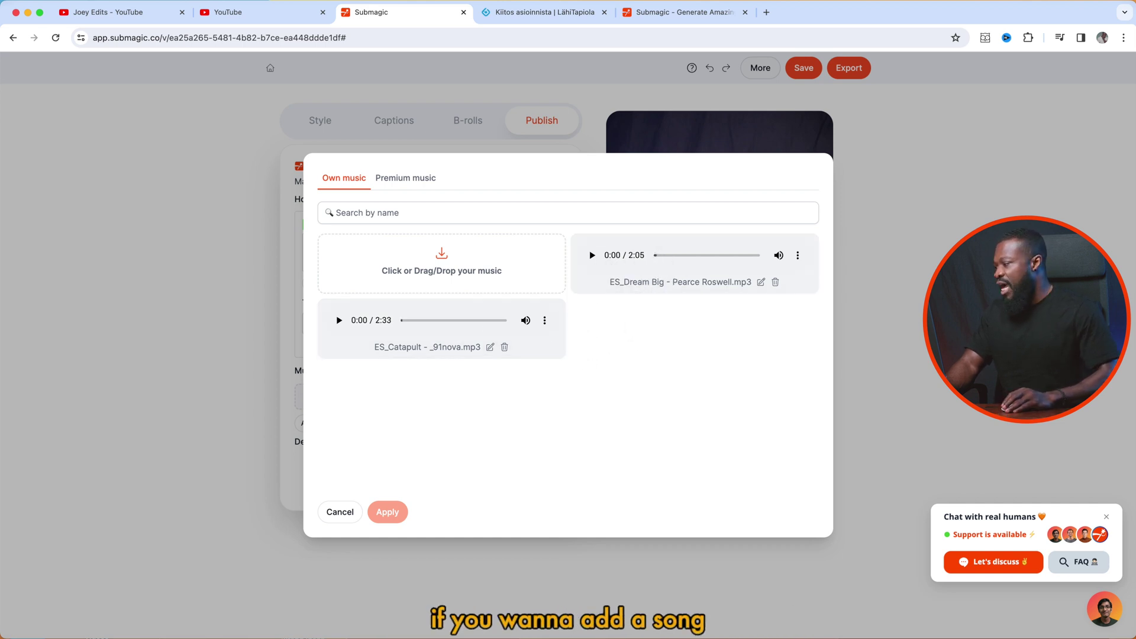
pyautogui.press('super+Tab')
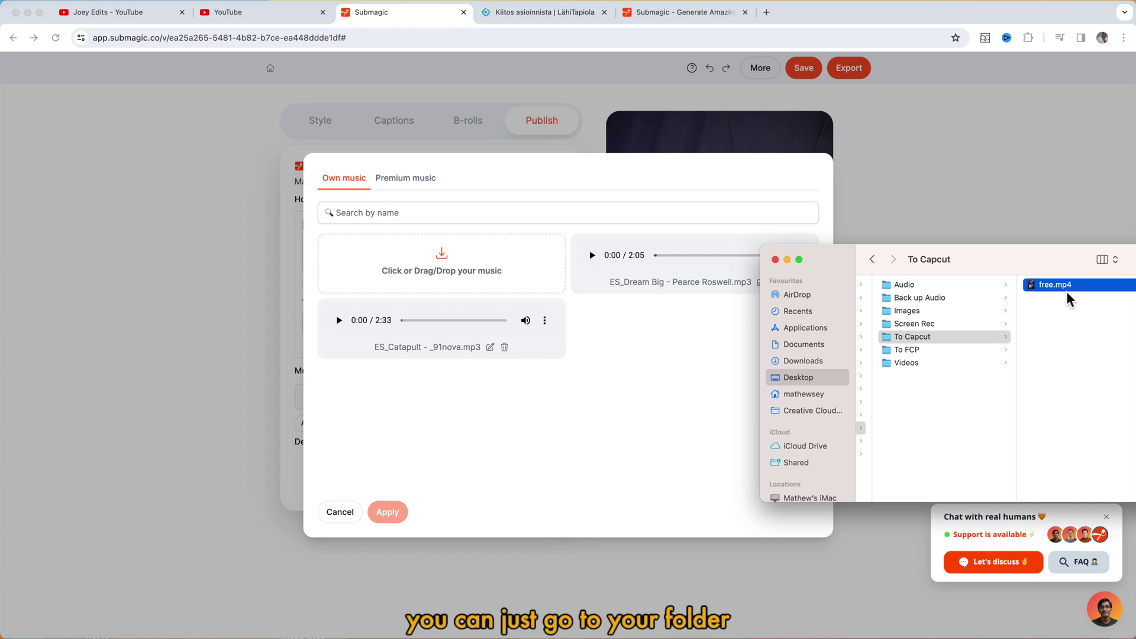
pyautogui.moveTo(1063, 288); pyautogui.dragTo(669, 359)
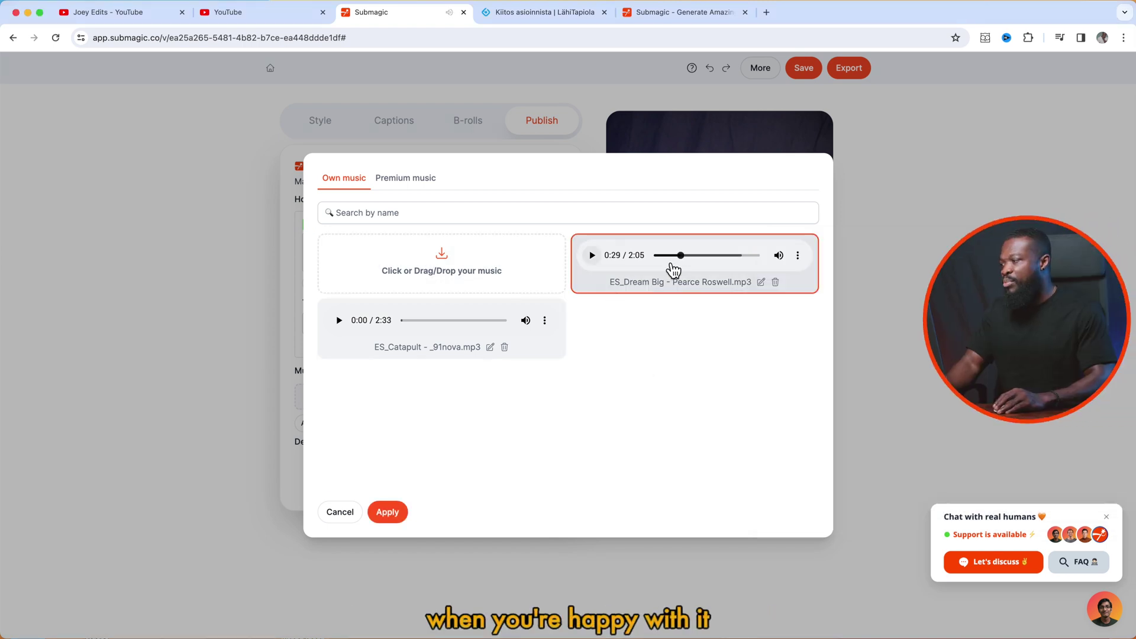
pyautogui.click(388, 512)
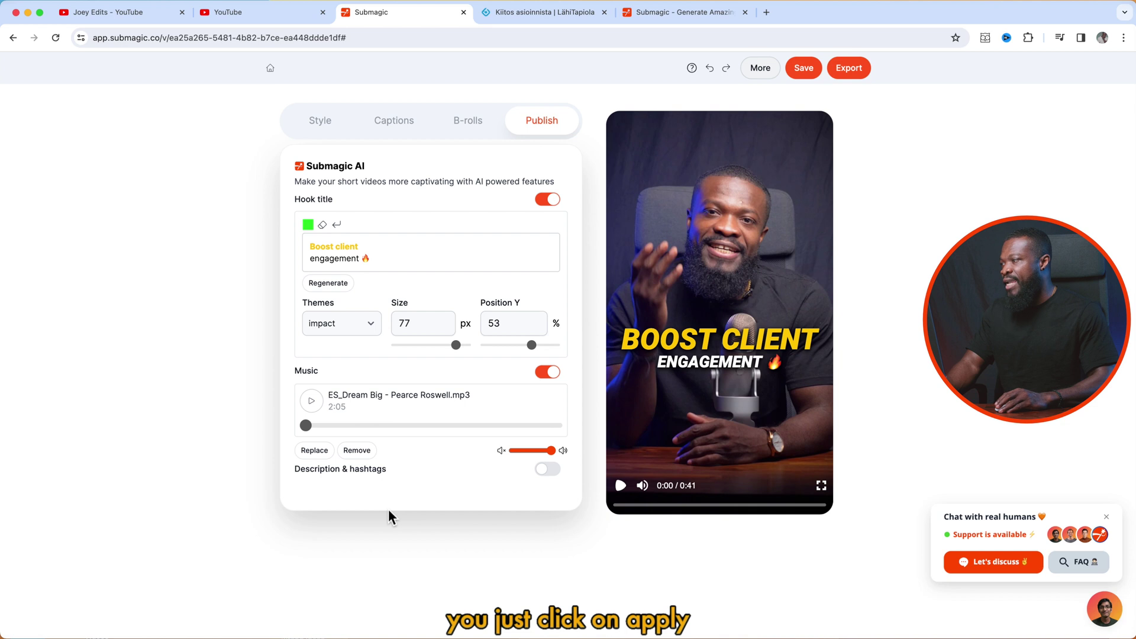
# Play the video to check the music, and lower the music volume to about a quarter
pyautogui.click(621, 486)
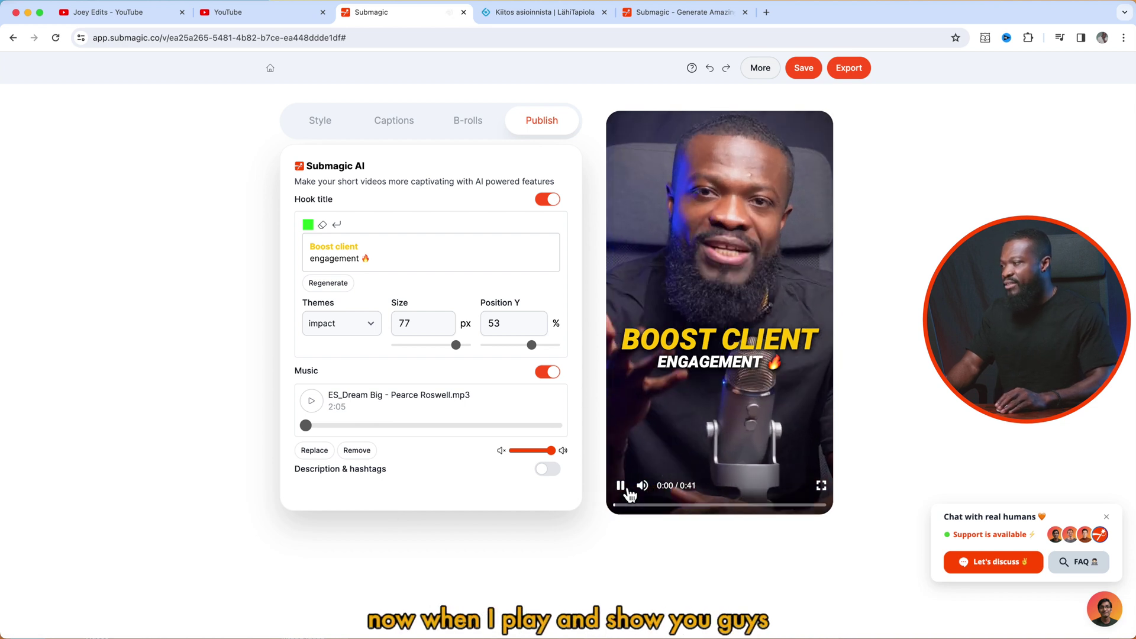
pyautogui.click(535, 451)
pyautogui.moveTo(537, 453); pyautogui.dragTo(526, 457)
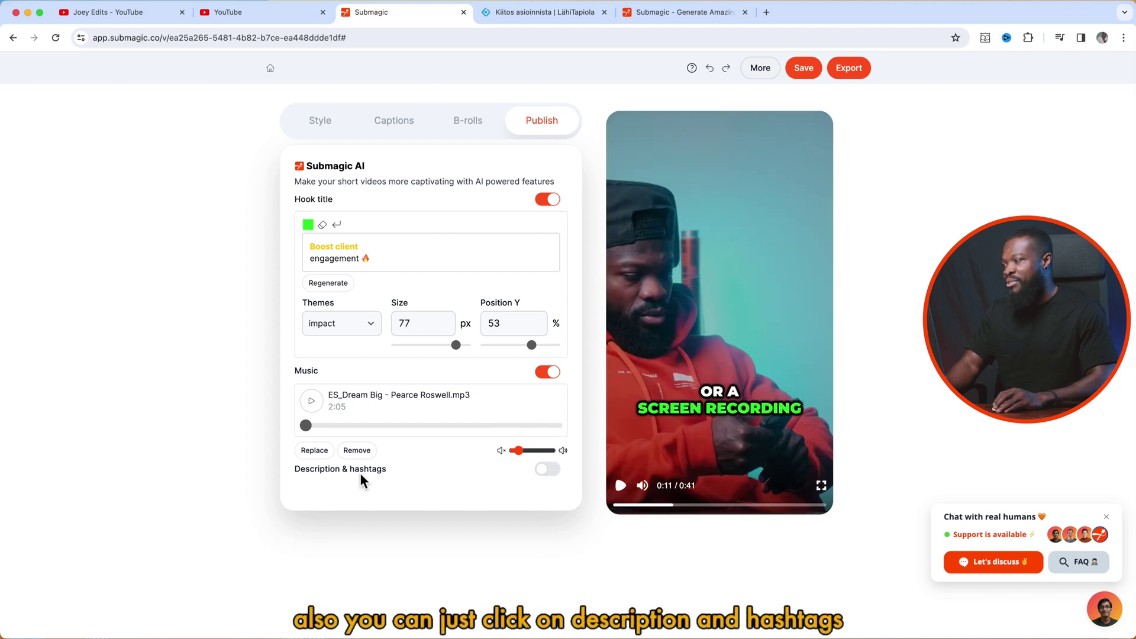
# Generate the AI description and hashtags, and export the video
pyautogui.click(551, 470)
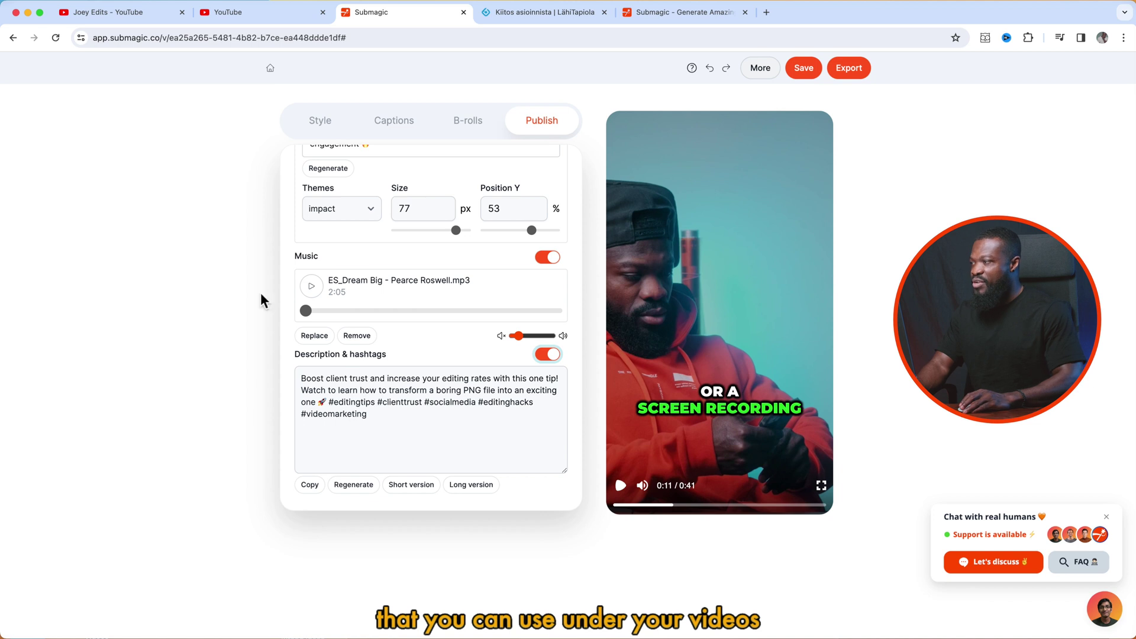
pyautogui.click(850, 70)
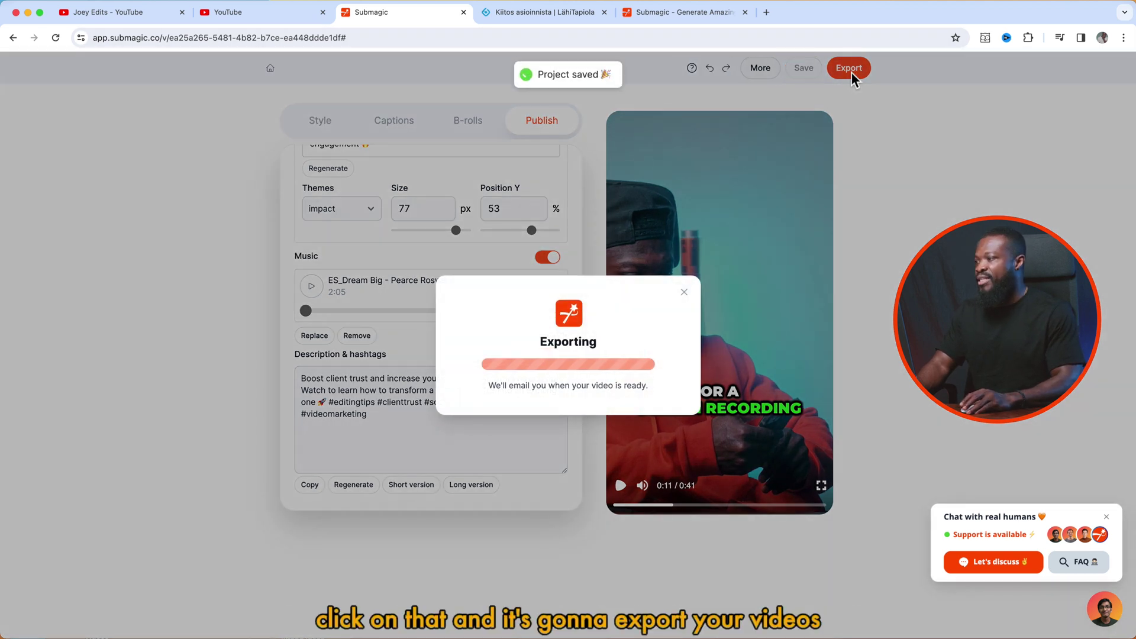